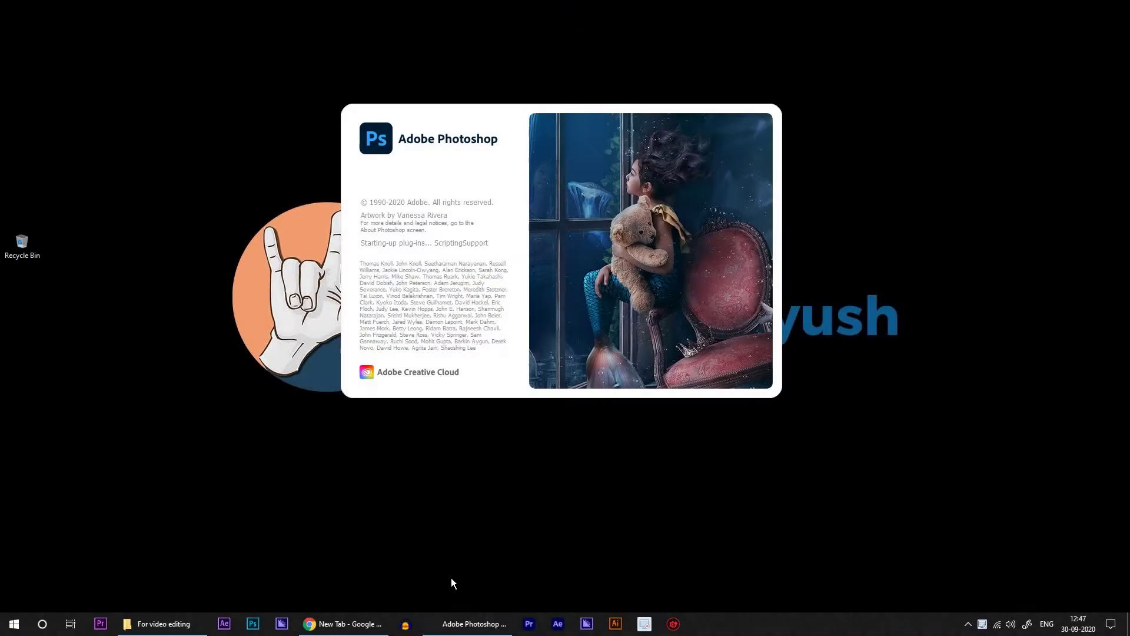
Create a 1500 × 1500 px document and place the sky-690293_1920 cloud photo in it
key("ctrl+n")
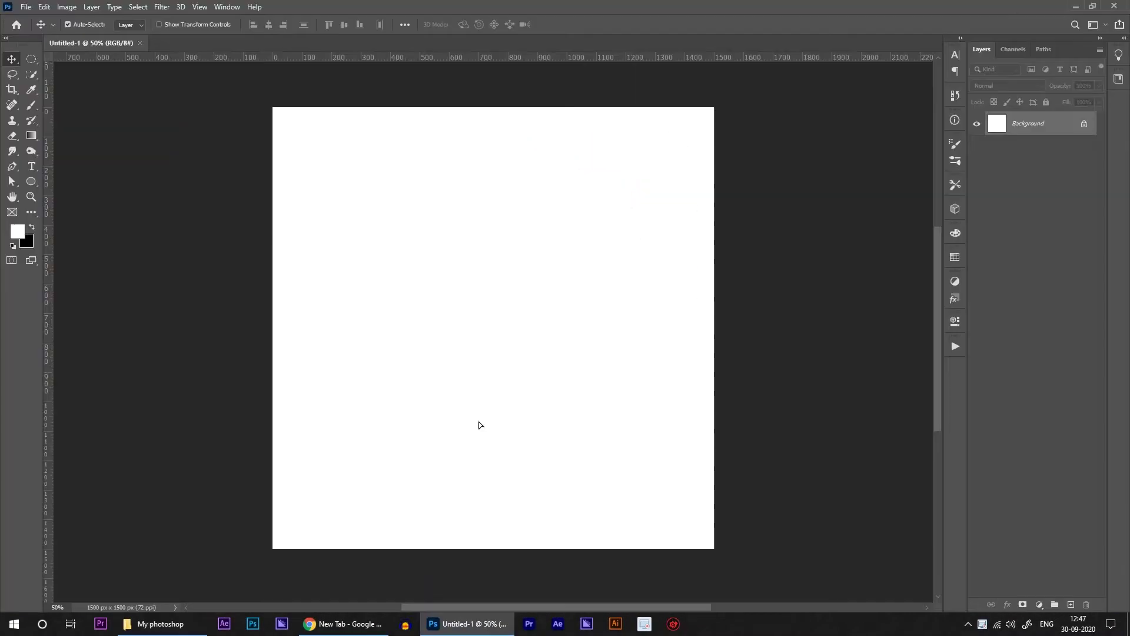
key("Return")
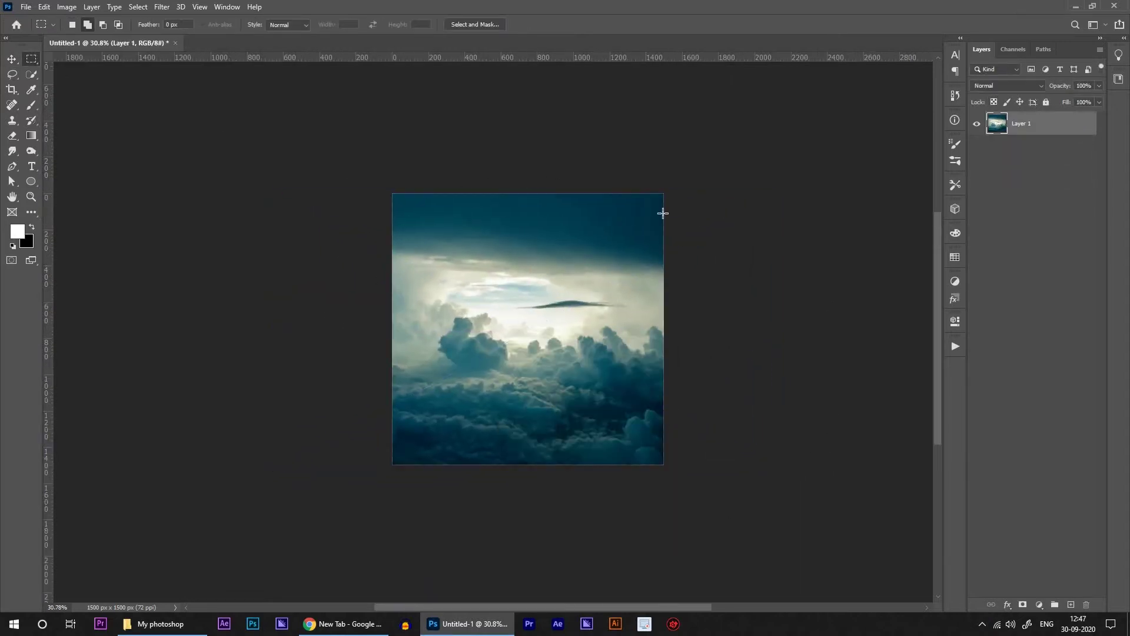
Apply Polar Coordinates (Rectangular to Polar) to turn the sky into a swirl
left_click(162, 6)
mouse_move(173, 163)
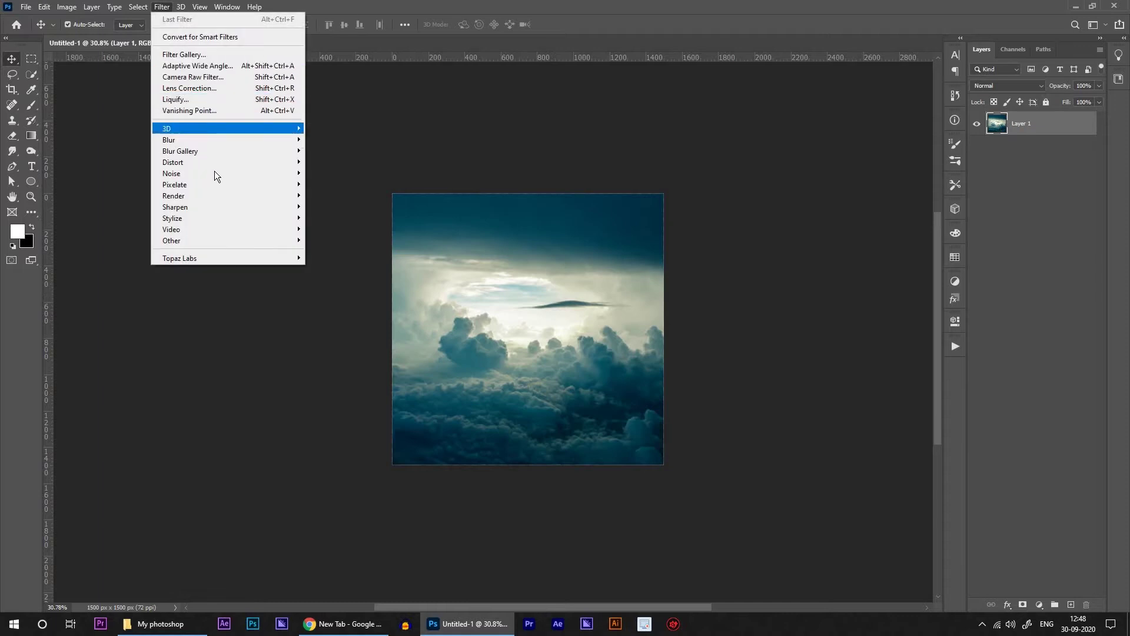
left_click(337, 184)
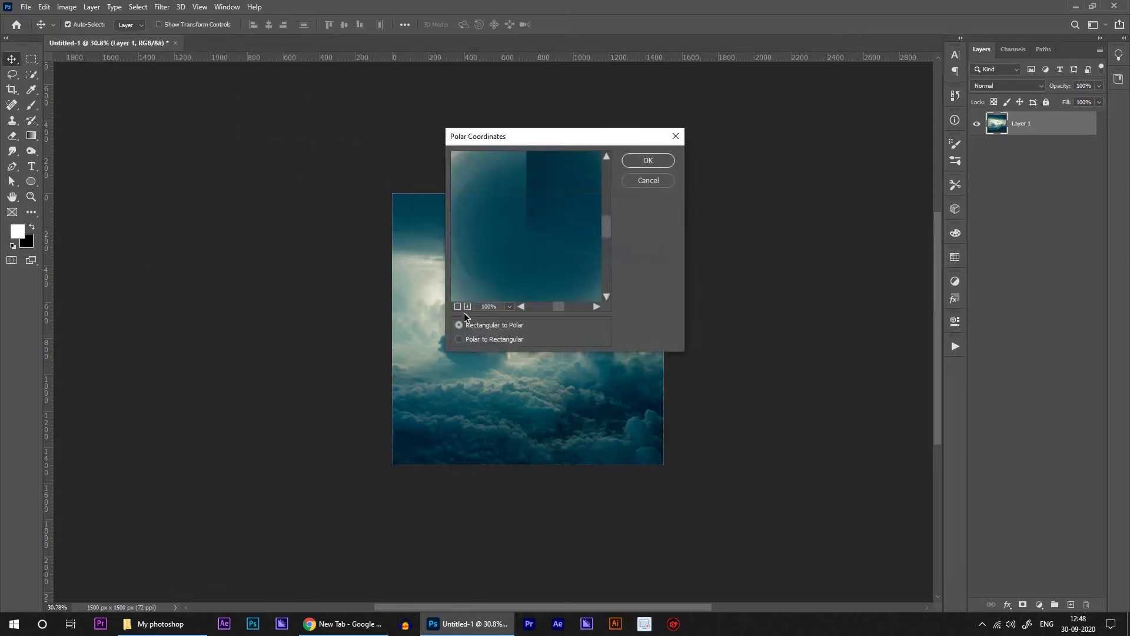
left_click(457, 306)
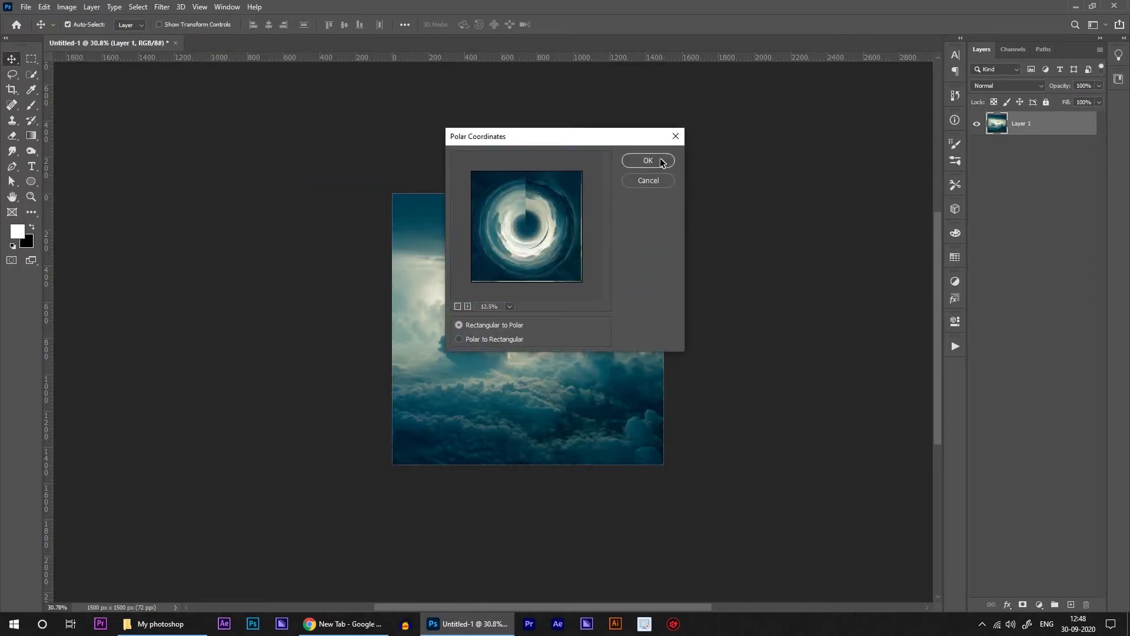
key("Return")
scroll(537, 328, "up", 4)
Patch the swirl's seam with a selection, then deselect
key("m")
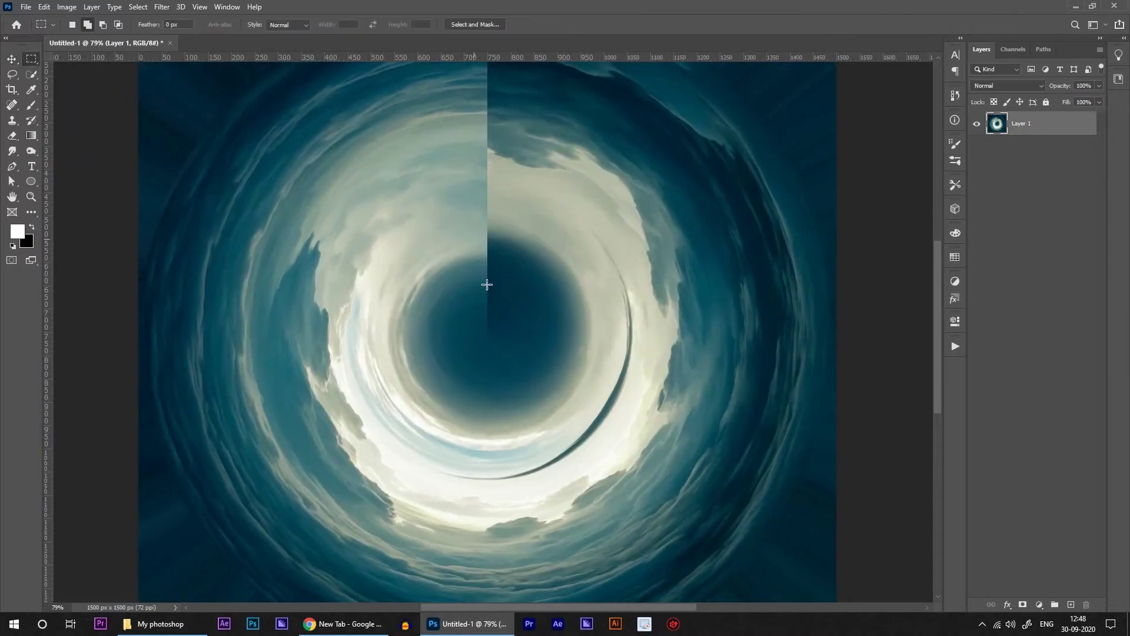
key("ctrl+d")
scroll(479, 192, "up", 2)
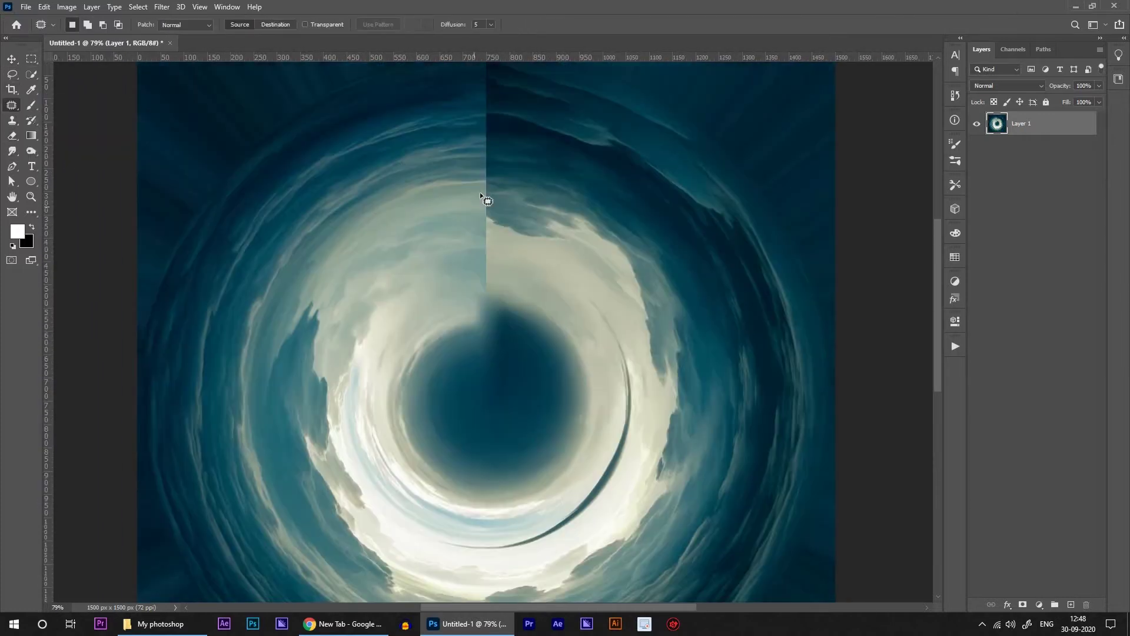
scroll(523, 224, "up", 2)
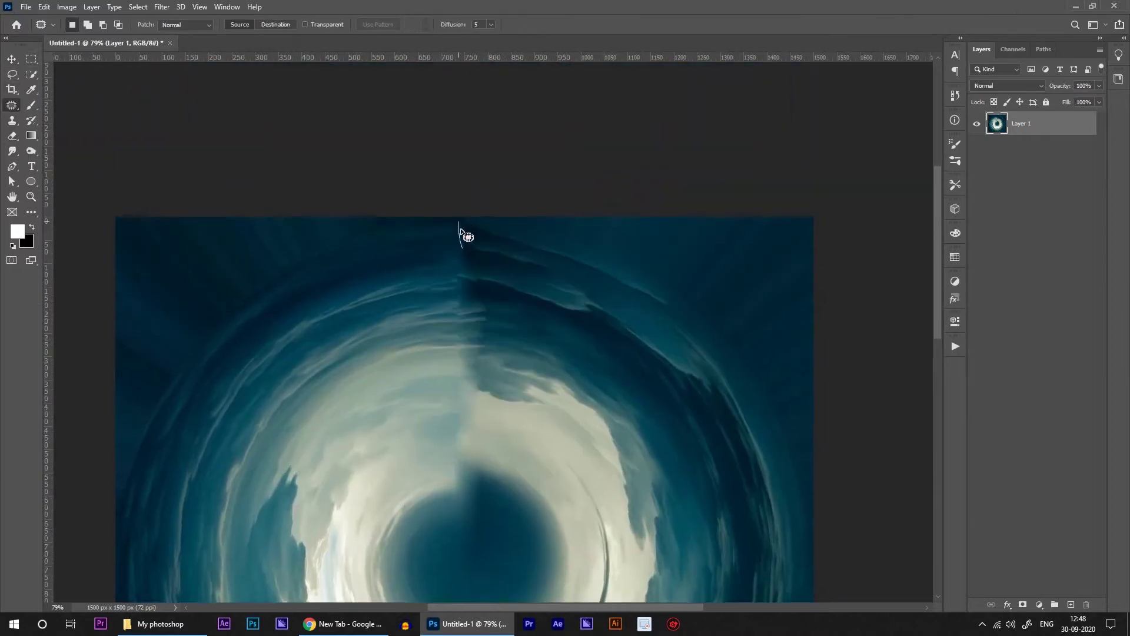
scroll(465, 247, "down", 5)
Blend the remaining seam with a size-80 brush
key("b")
left_click(86, 25)
double_click(121, 62)
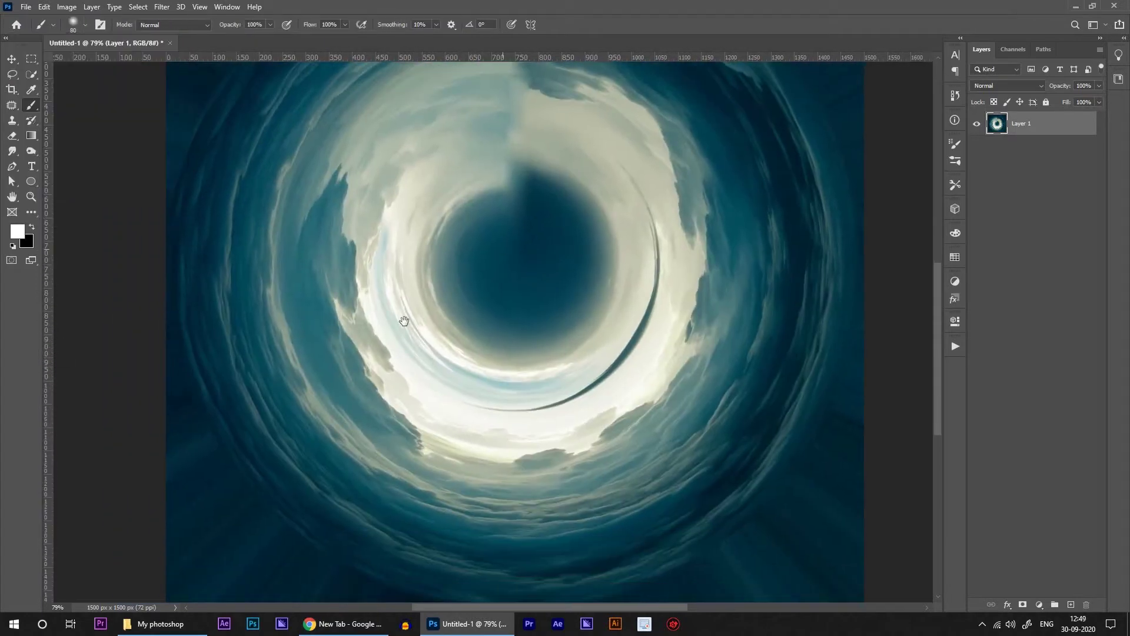
scroll(417, 325, "up", 3)
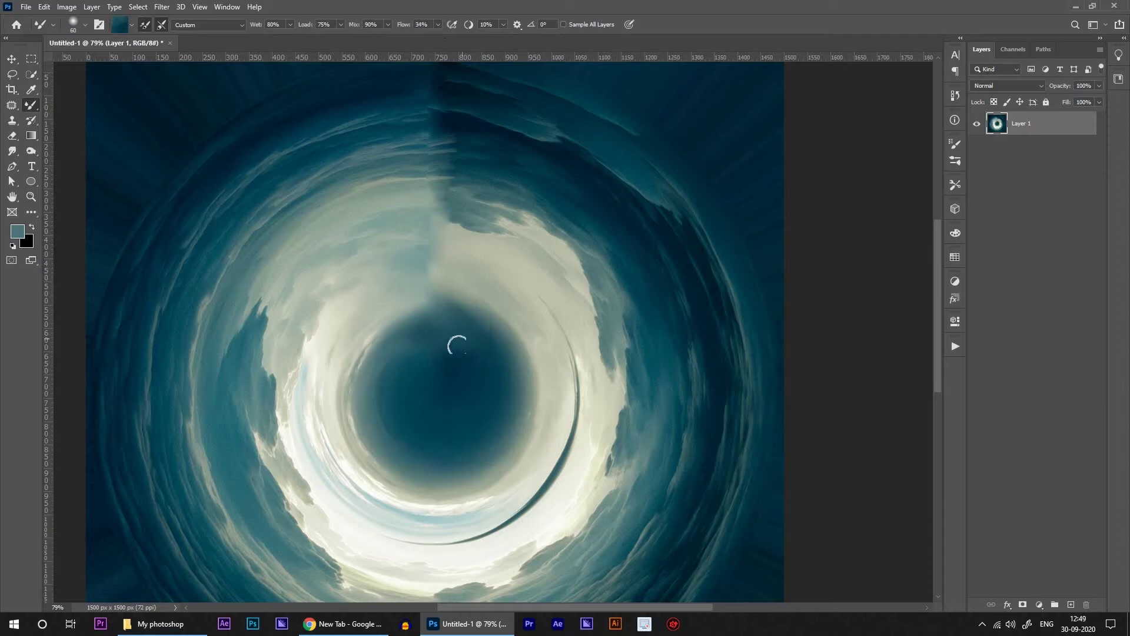
scroll(457, 345, "up", 2)
scroll(424, 177, "up", 2)
scroll(444, 209, "down", 1)
scroll(444, 209, "down", 3)
Pinch the swirl inward at amount 99, then start a new 1080 × 1350 px document
left_click(161, 7)
mouse_move(173, 161)
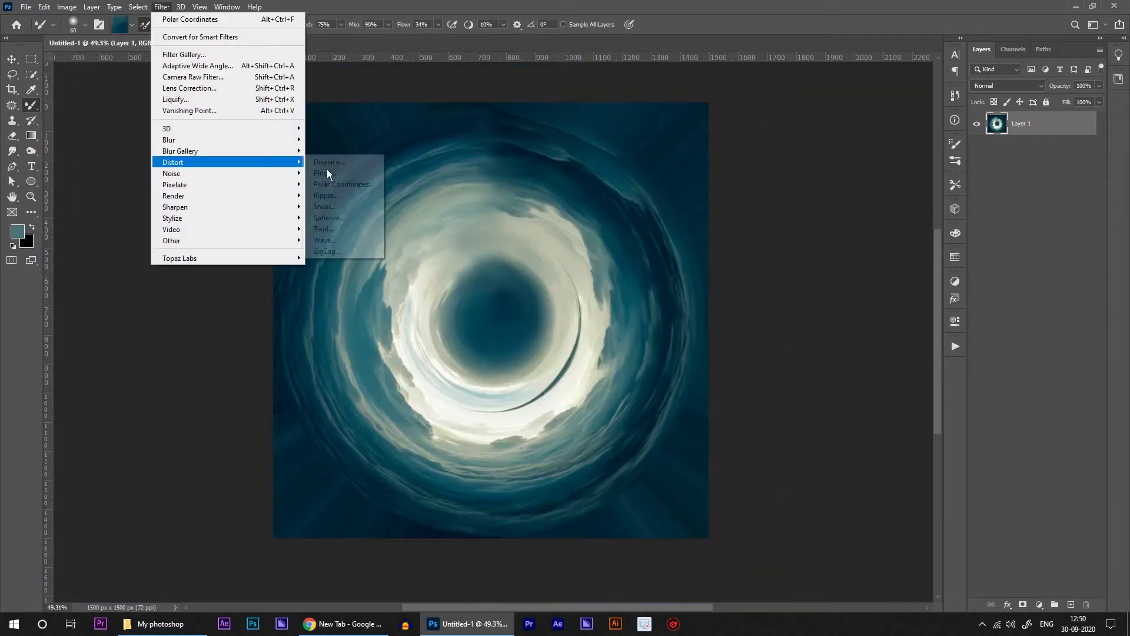
left_click(327, 172)
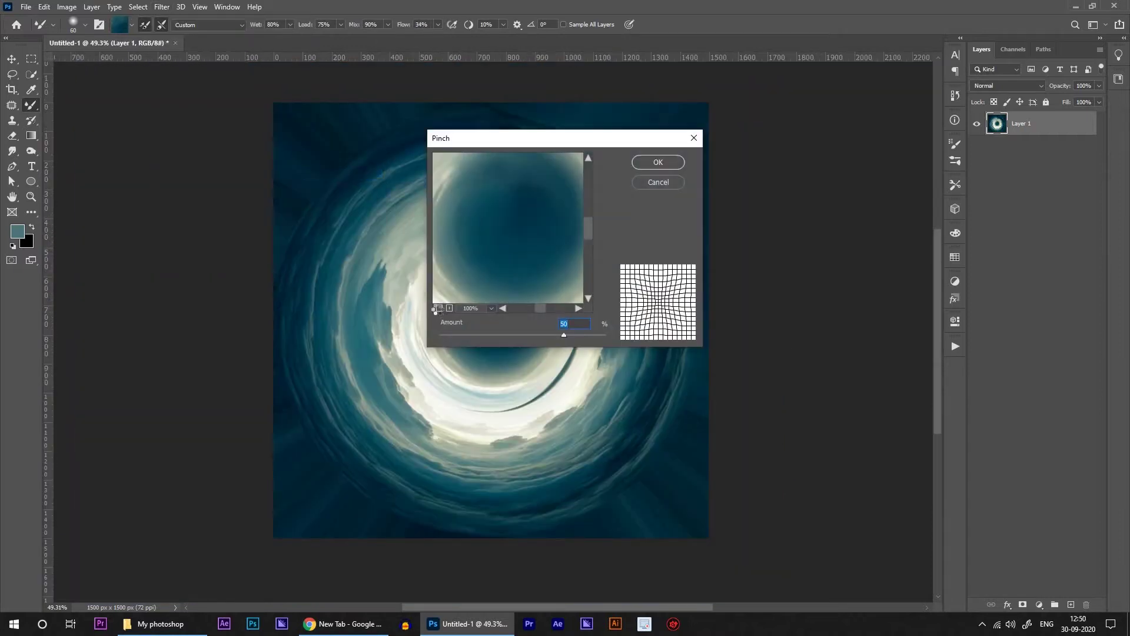
left_click(438, 308)
left_click_drag(563, 334, 602, 335)
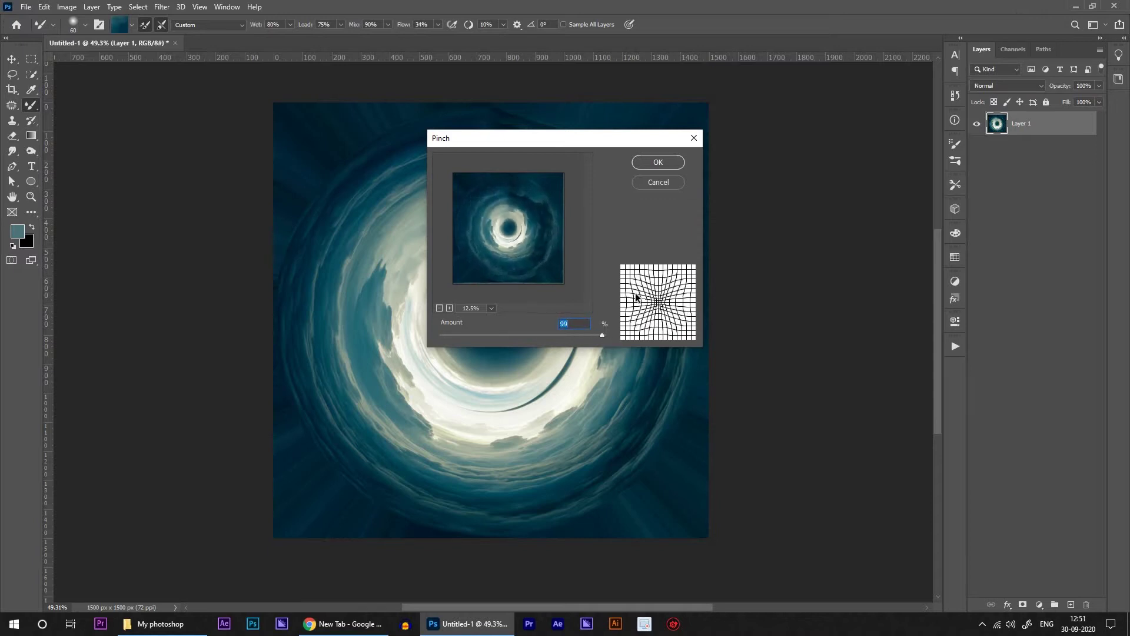
left_click(658, 163)
key("ctrl+n")
Create the 1080 × 1350 document and place the ground photo into it
key("Return")
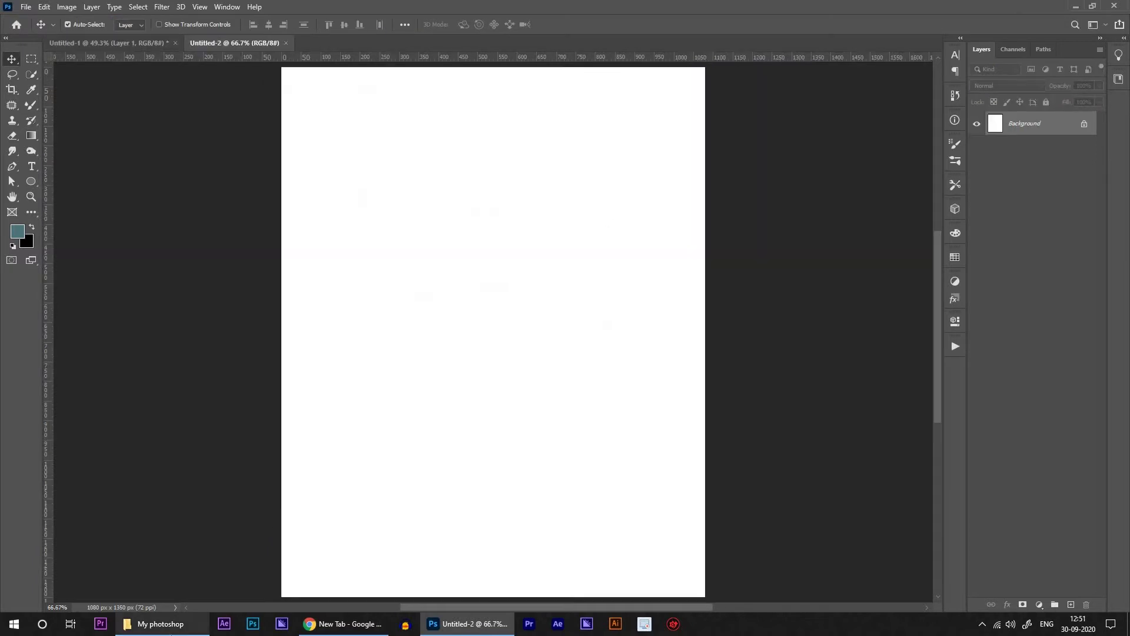
key("alt+Tab")
left_click_drag(603, 188, 580, 322)
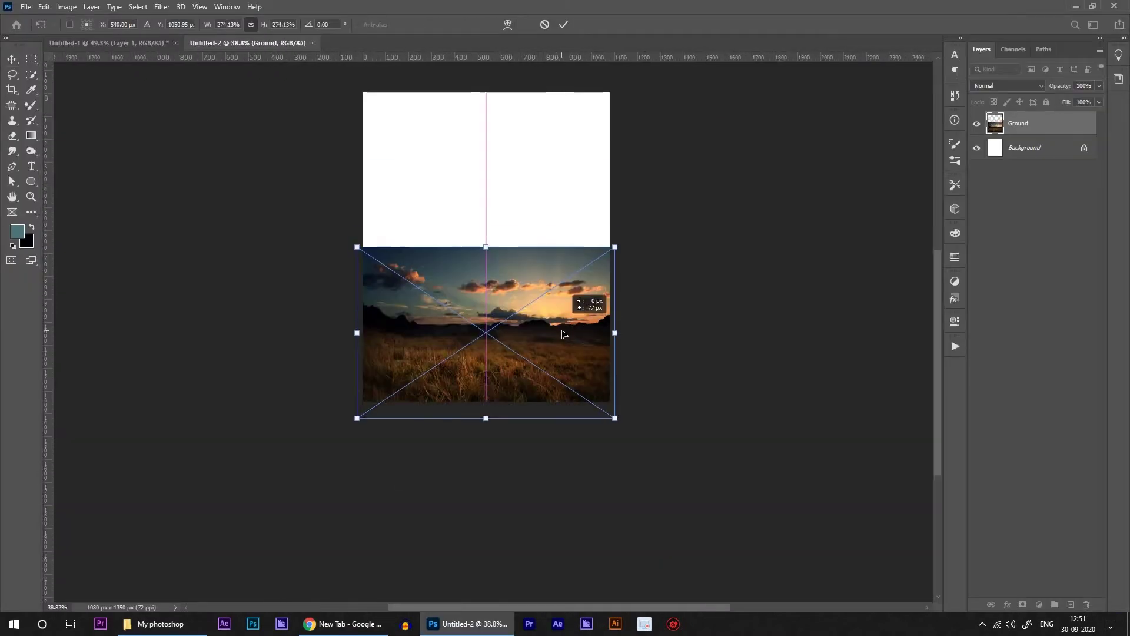
key("Return")
Quick-select the dark ground and mask away the ground photo's sky
key("w")
left_click(429, 404)
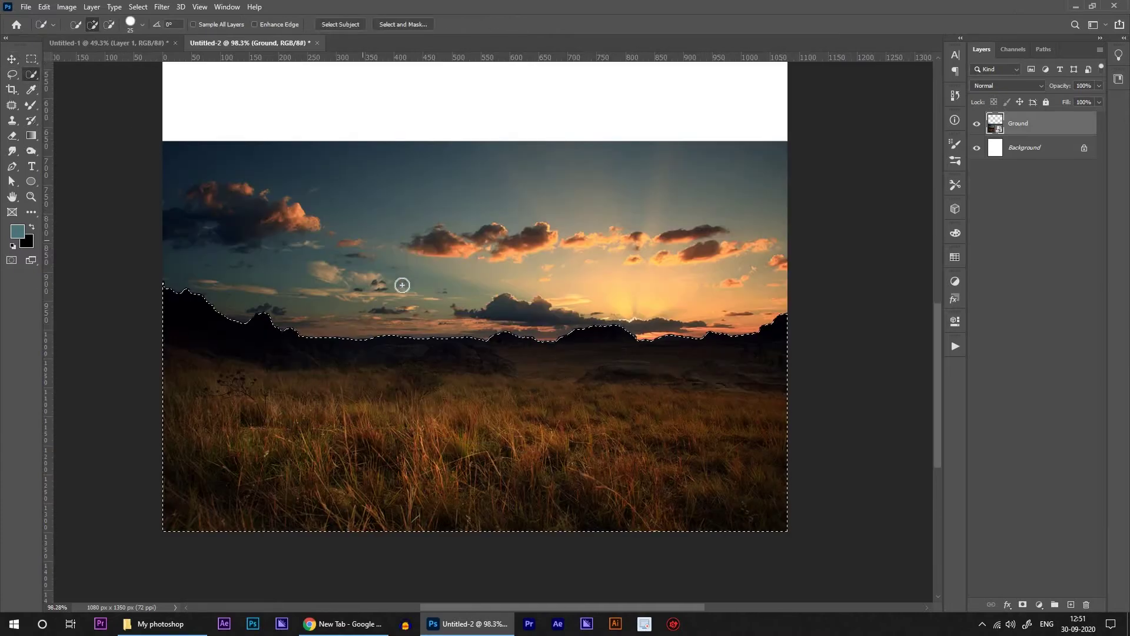
scroll(402, 285, "up", 1)
scroll(402, 295, "up", 3)
scroll(403, 353, "down", 4)
scroll(403, 369, "down", 2)
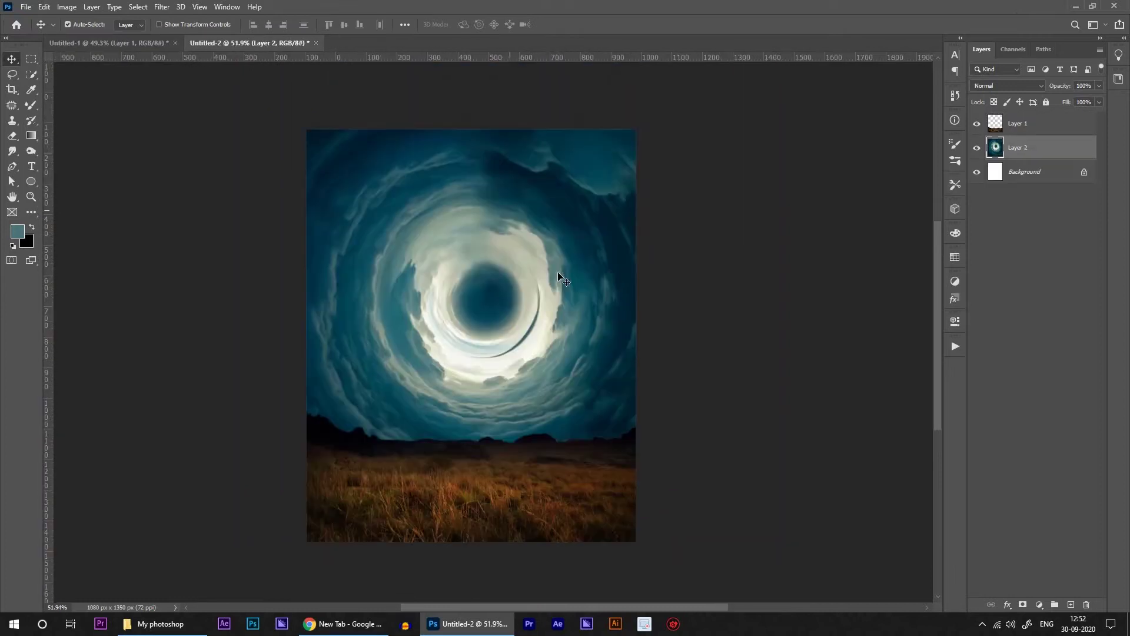
scroll(559, 277, "down", 2)
Shrink the vortex to the sky area and add a copy rotated about 53° with a black mask
key("ctrl+t")
left_click_drag(661, 435, 627, 411)
key("Return")
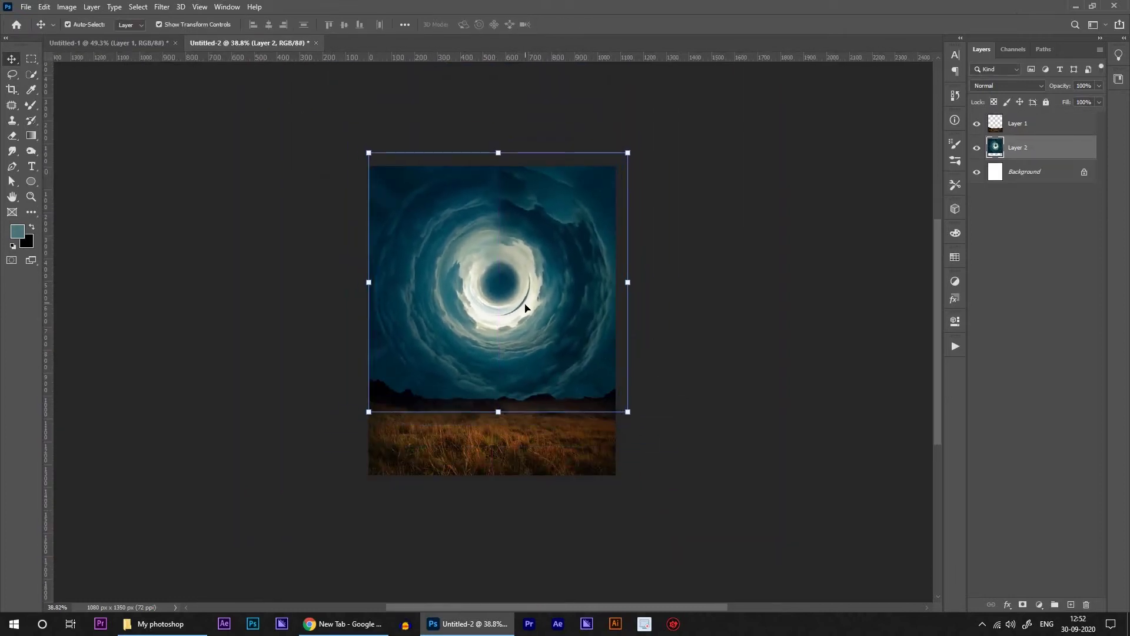
key("ctrl+t")
left_click_drag(664, 115, 633, 318)
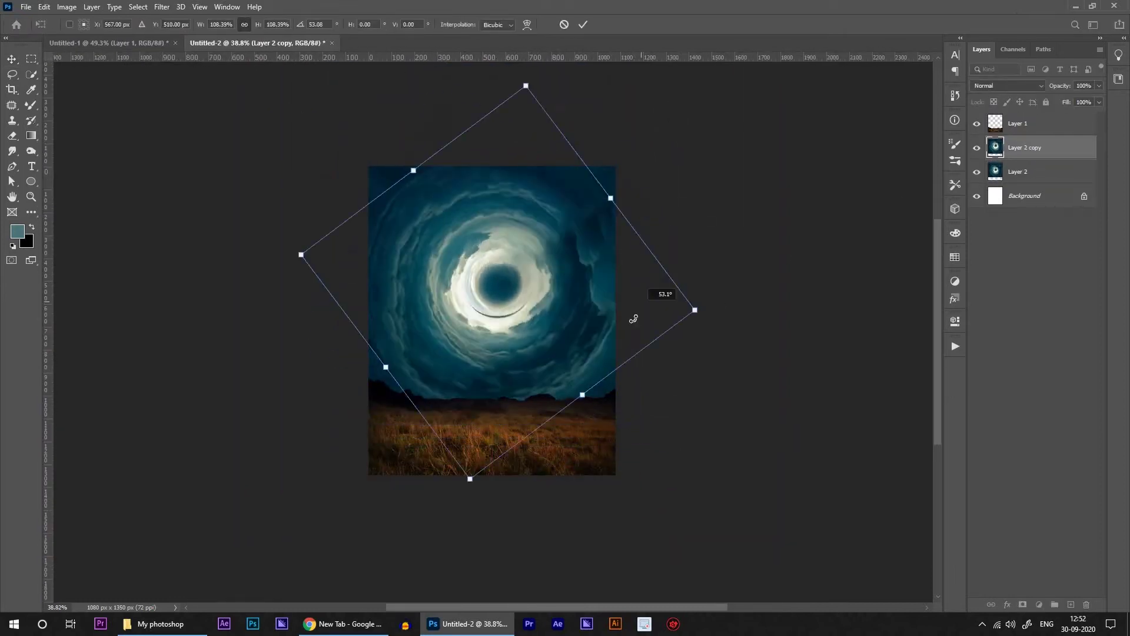
key("Return")
left_click(1022, 604, "alt")
key("b")
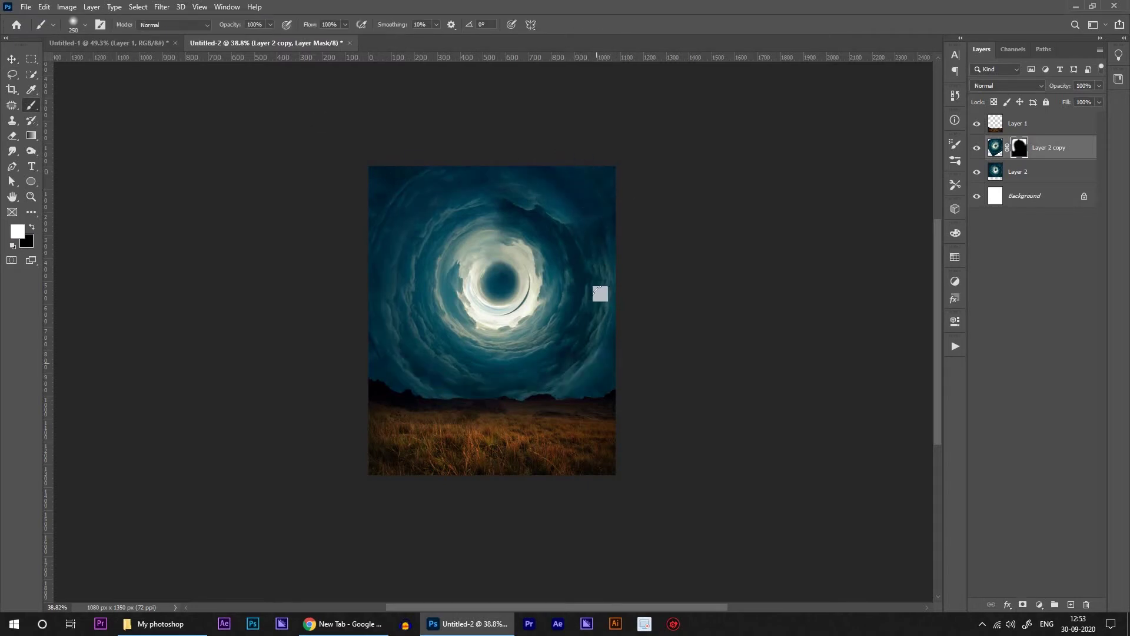
Add a second, enlarged vortex copy rotated about 28°
key("ctrl+t")
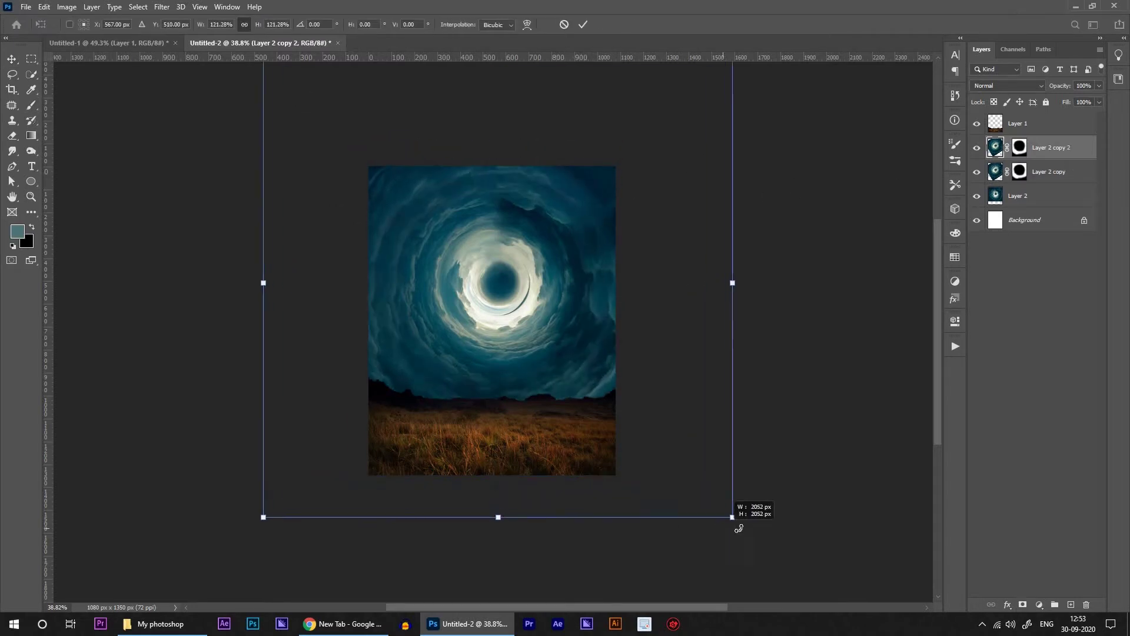
left_click_drag(737, 515, 697, 374)
key("Return")
key("alt+bracketleft")
key("ctrl+t")
left_click_drag(634, 348, 642, 362)
key("alt+bracketright")
key("ctrl+t")
left_click_drag(822, 196, 757, 340)
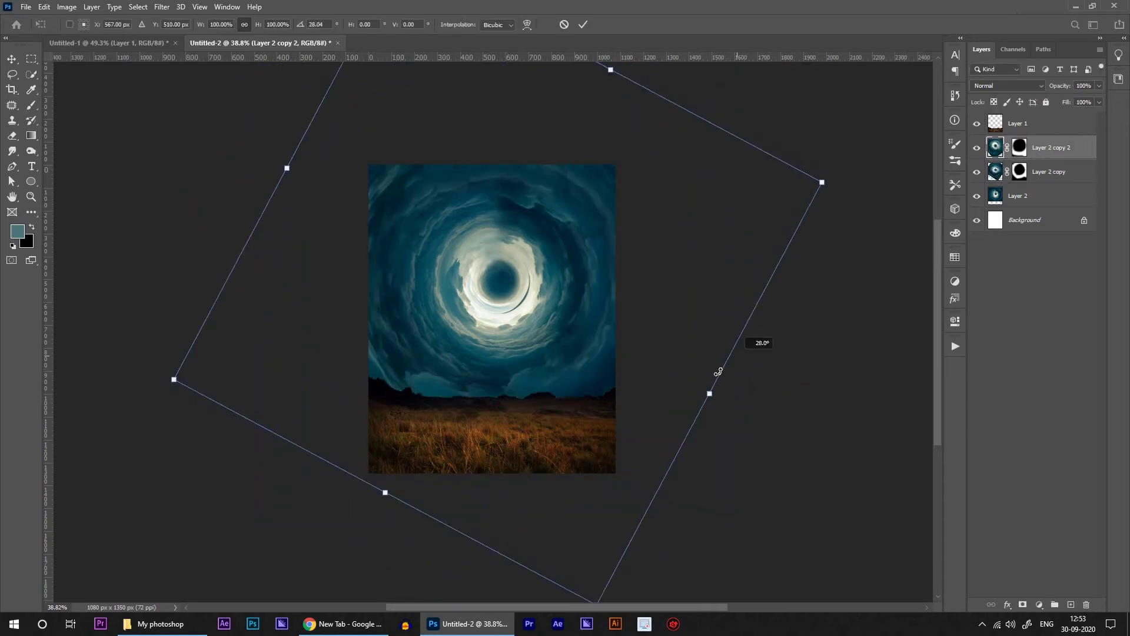
key("Return")
Enlarge all three vortex layers slightly and shift them into position
key("v")
left_click(977, 123)
left_click(977, 123)
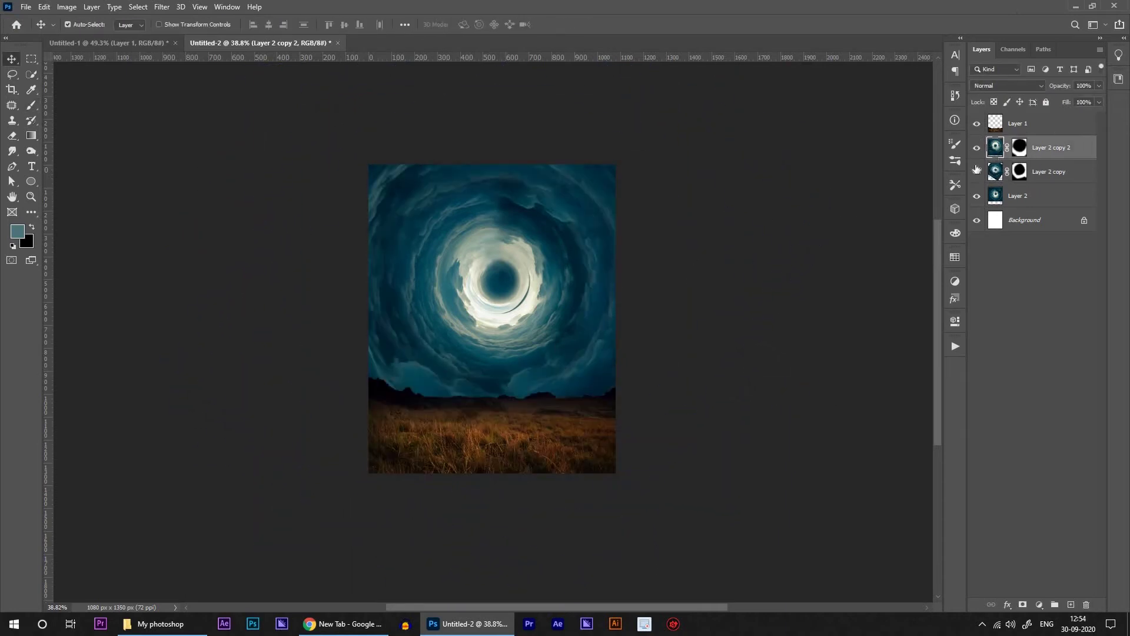
left_click(1047, 195, "shift")
key("ctrl+t")
left_click_drag(694, 498, 702, 466)
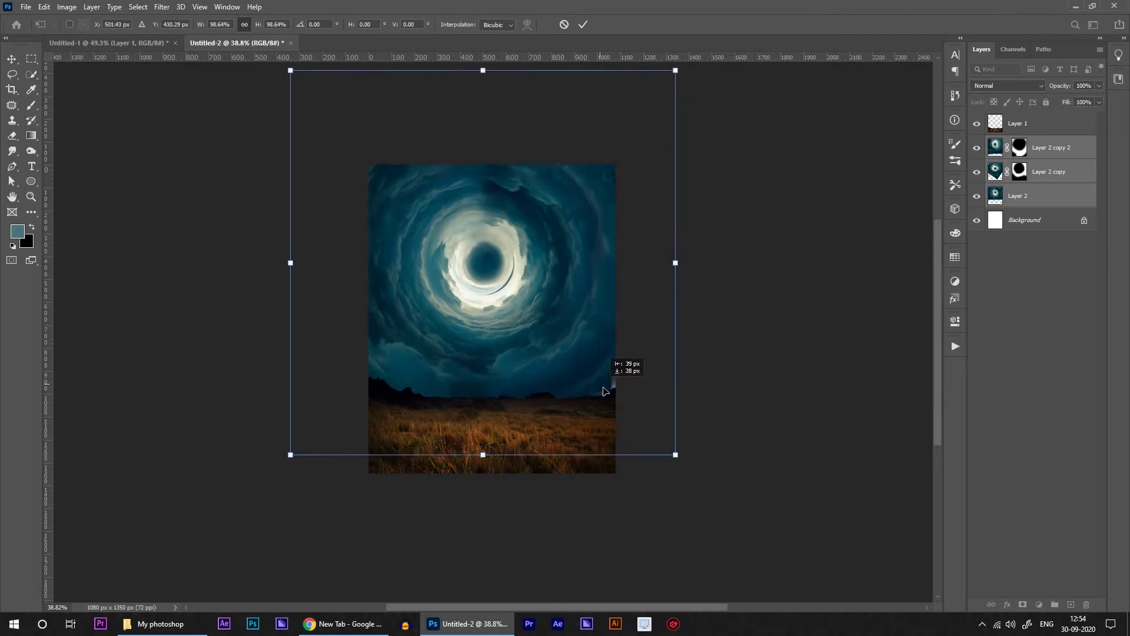
key("Return")
mouse_move(618, 373)
left_mouse_down()
mouse_move(488, 275)
mouse_move(538, 354)
left_mouse_up()
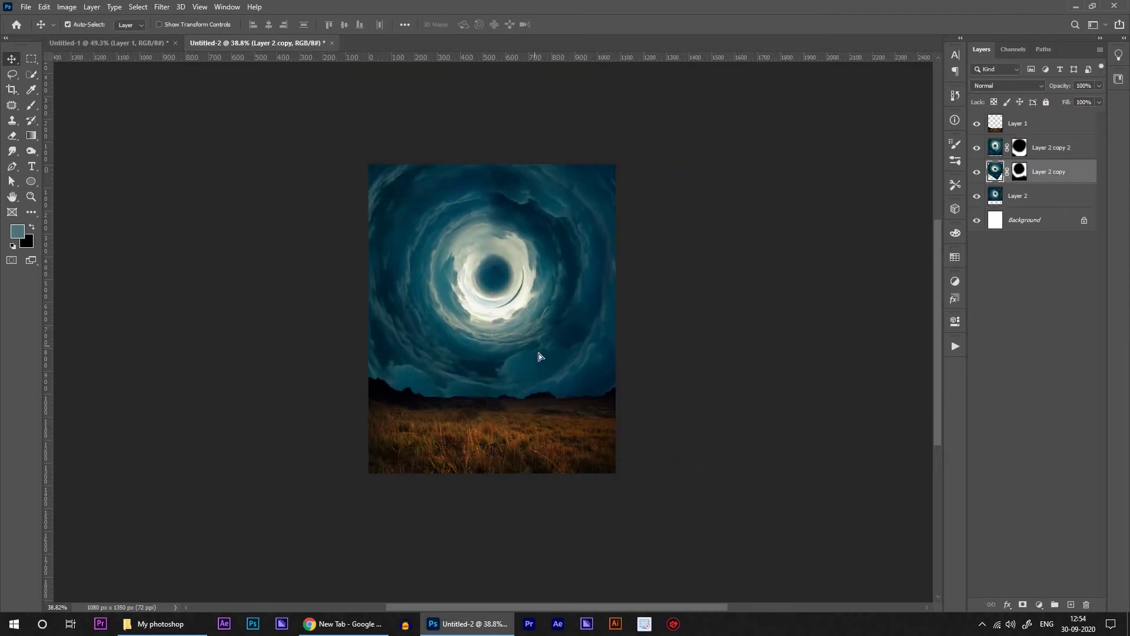
Lasso a cloud patch and smear the swirl's wave edges with the Mixer Brush
scroll(538, 252, "up", 5)
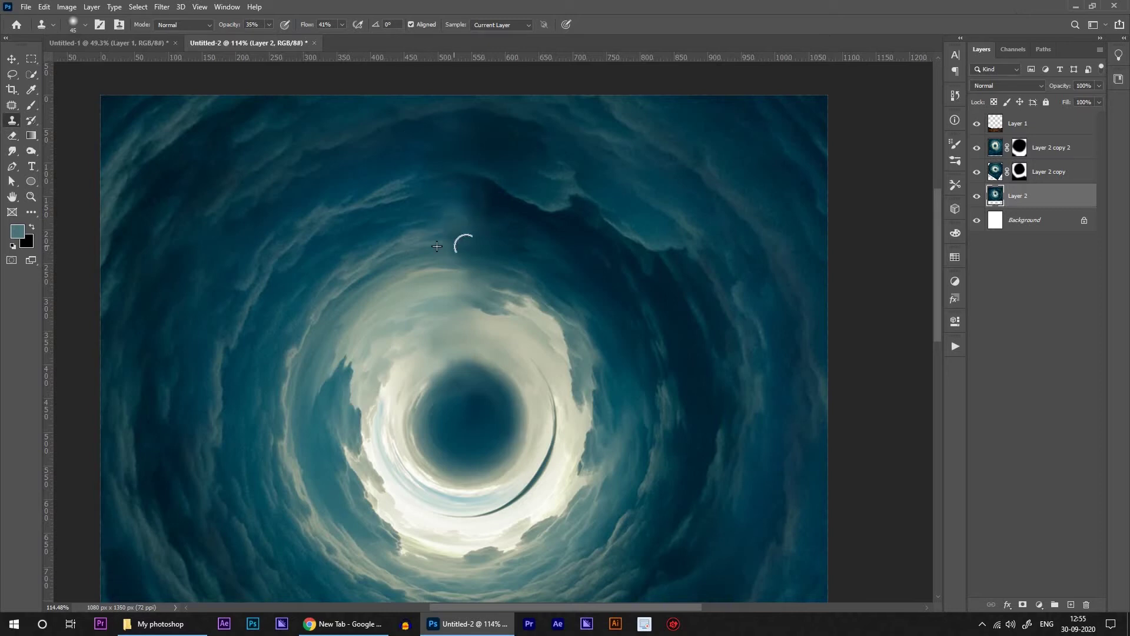
scroll(438, 230, "down", 1)
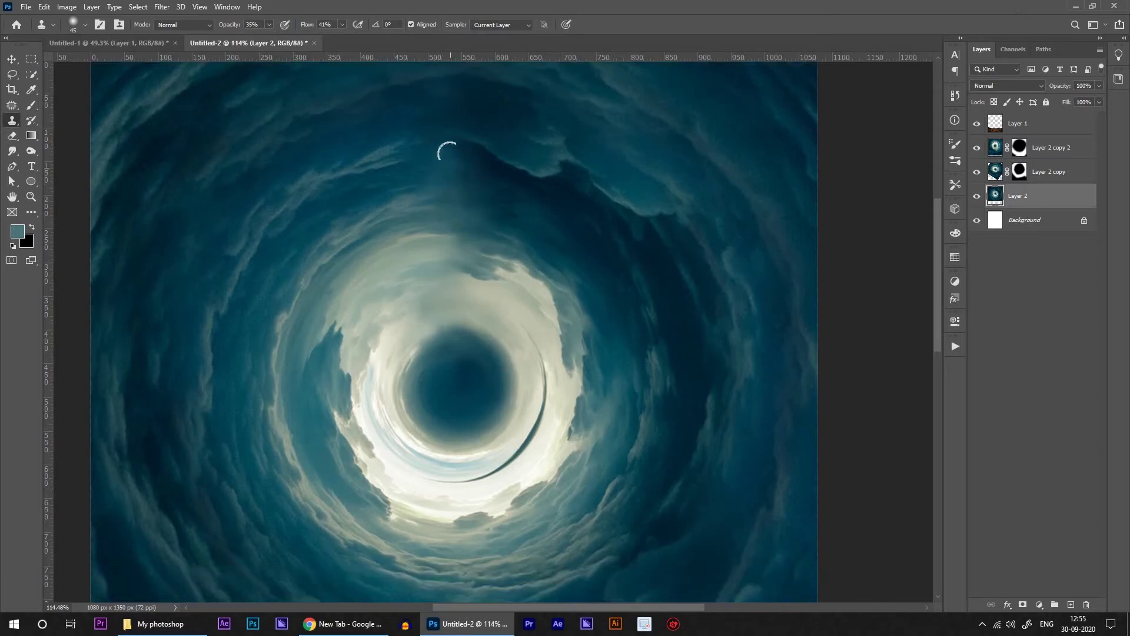
scroll(438, 230, "down", 2)
key("l")
left_click_drag(436, 171, 486, 249)
scroll(403, 214, "up", 2)
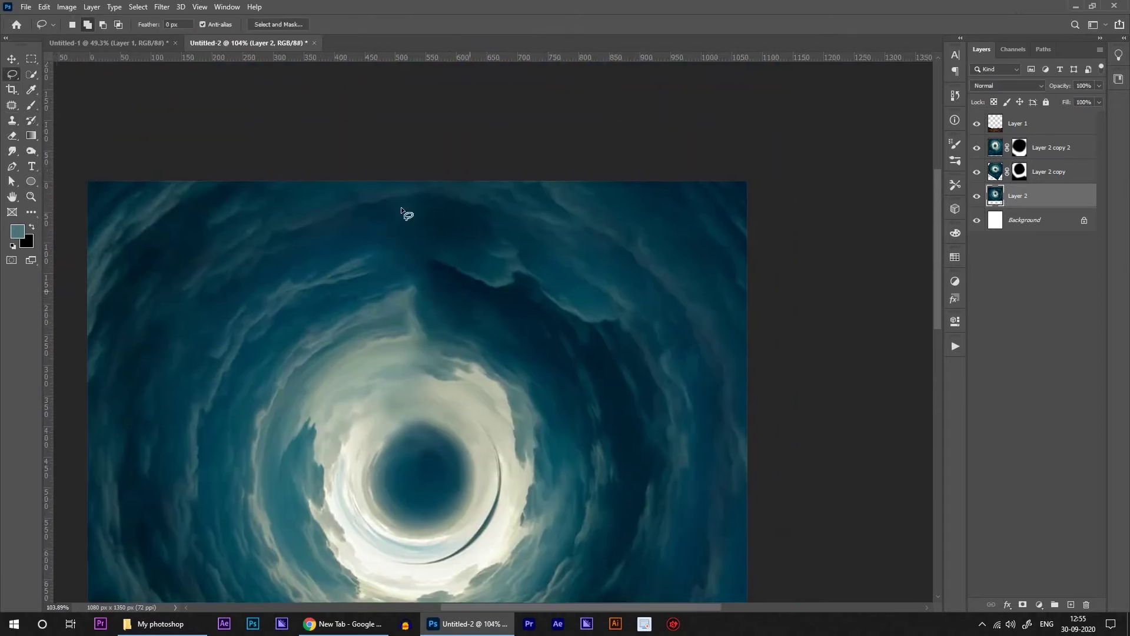
right_click(32, 105)
left_click(65, 141)
scroll(432, 310, "up", 4)
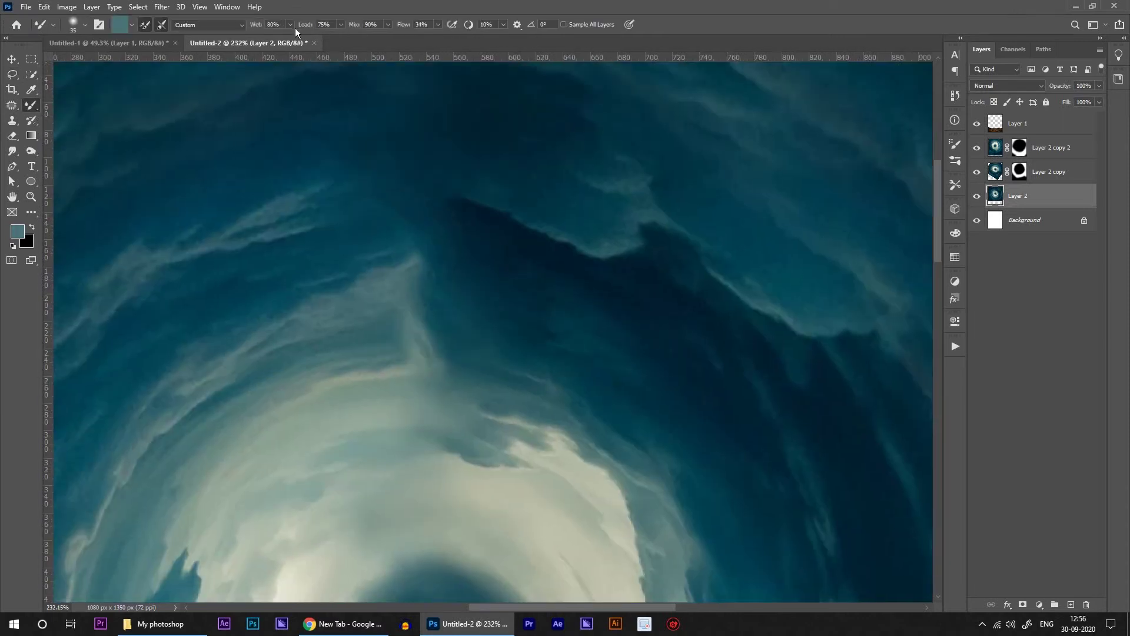
left_click_drag(370, 247, 421, 355)
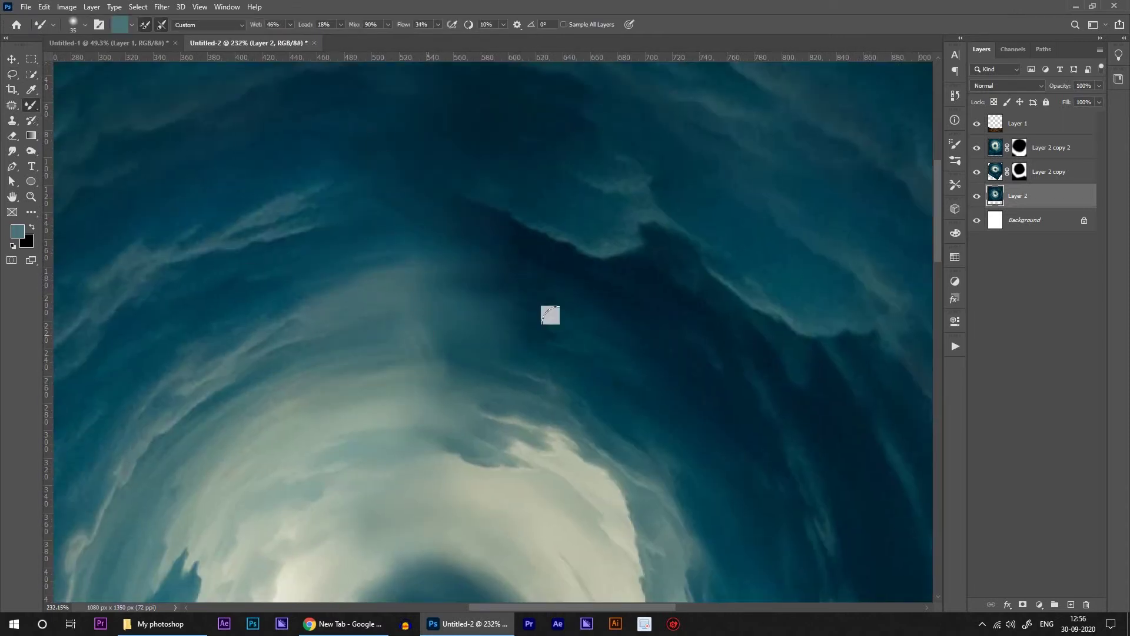
scroll(392, 346, "down", 2)
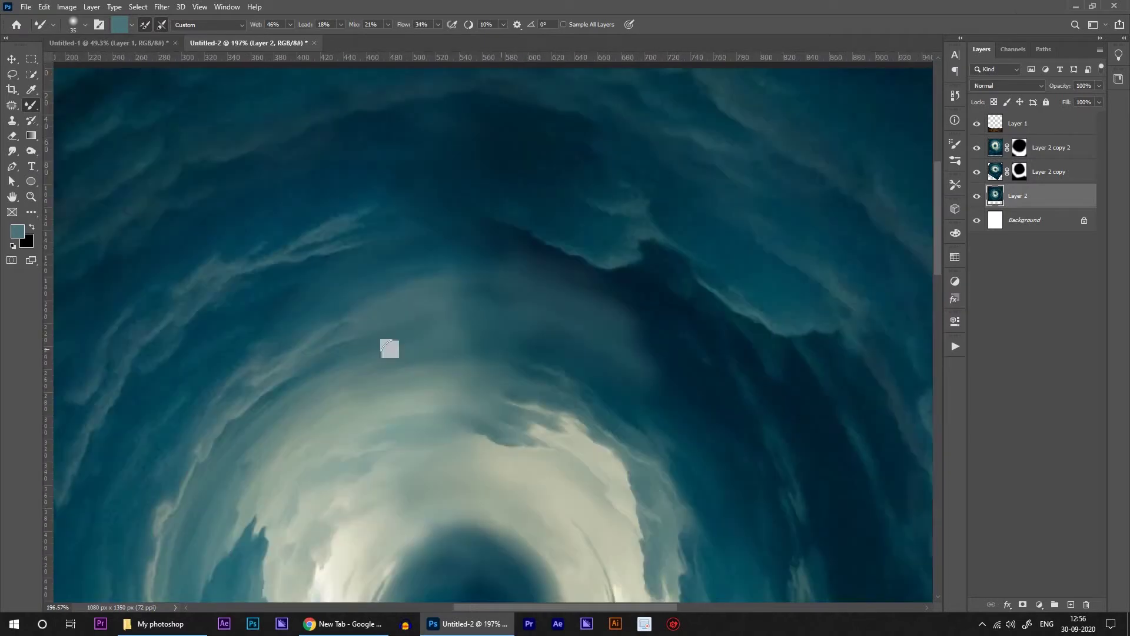
scroll(575, 267, "down", 2)
scroll(521, 343, "down", 3)
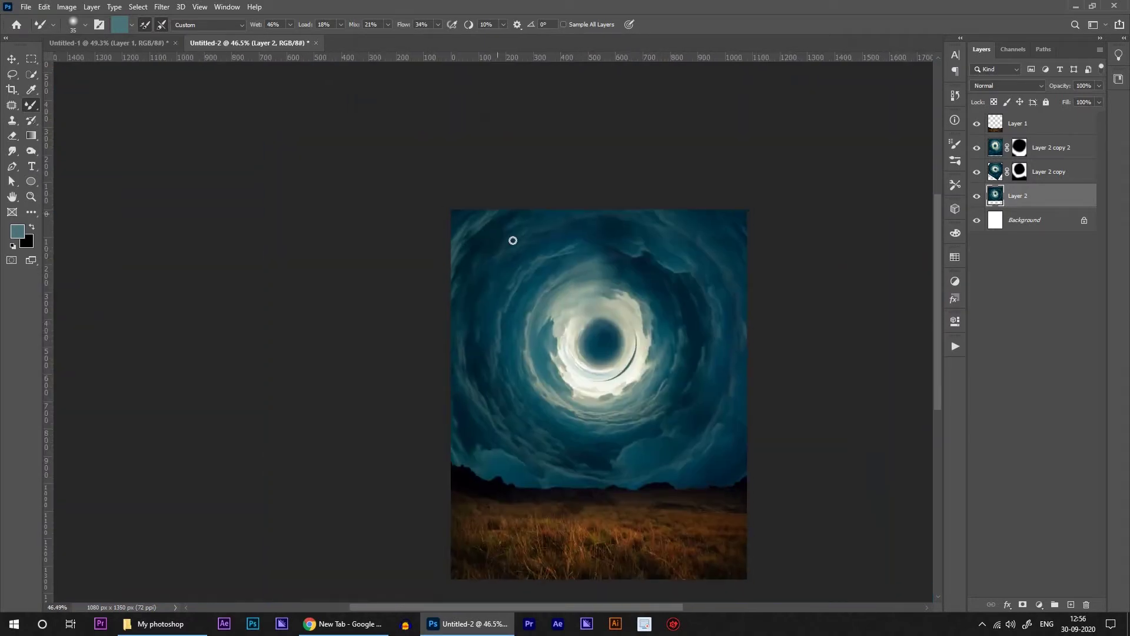
Merge the swirl layers into one and lower their saturation with Hue/Saturation
left_click(1068, 198, "shift")
key("ctrl+e")
left_click(66, 6)
left_click(219, 94)
left_click_drag(766, 218, 725, 219)
key("Return")
left_click(1017, 123)
left_click(66, 7)
Desaturate the grassy field layer, then bring up Color Balance to tint the moon
left_click(219, 94)
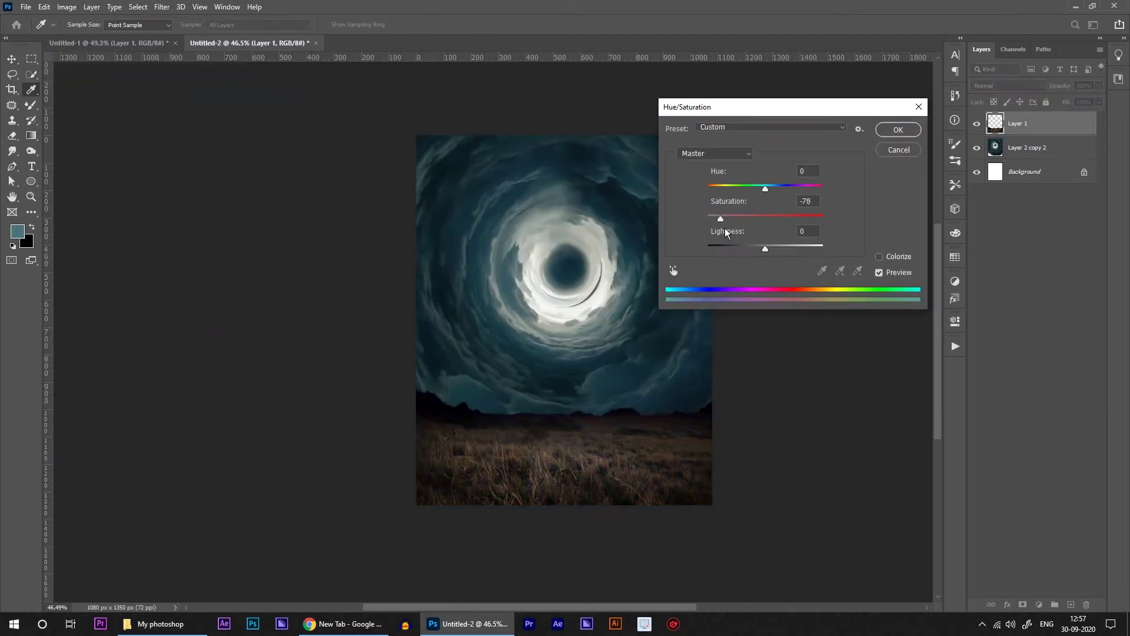
key("Return")
scroll(594, 311, "up", 1)
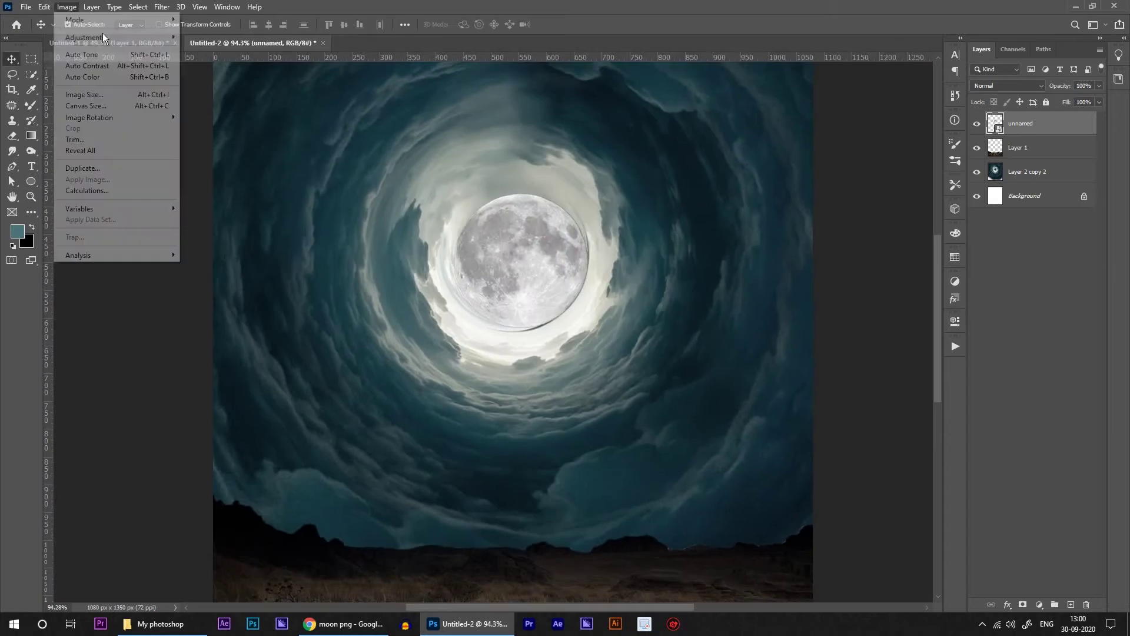
left_click(212, 111)
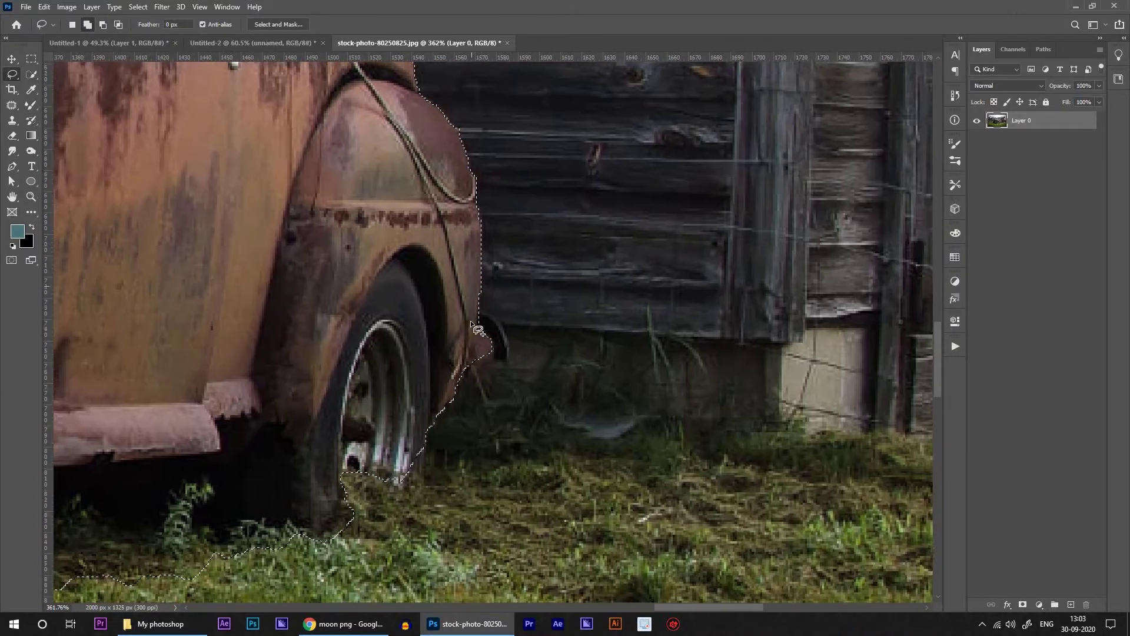
Add a horizontal guide at 893 px and resize and position the car on it
scroll(465, 266, "down", 2)
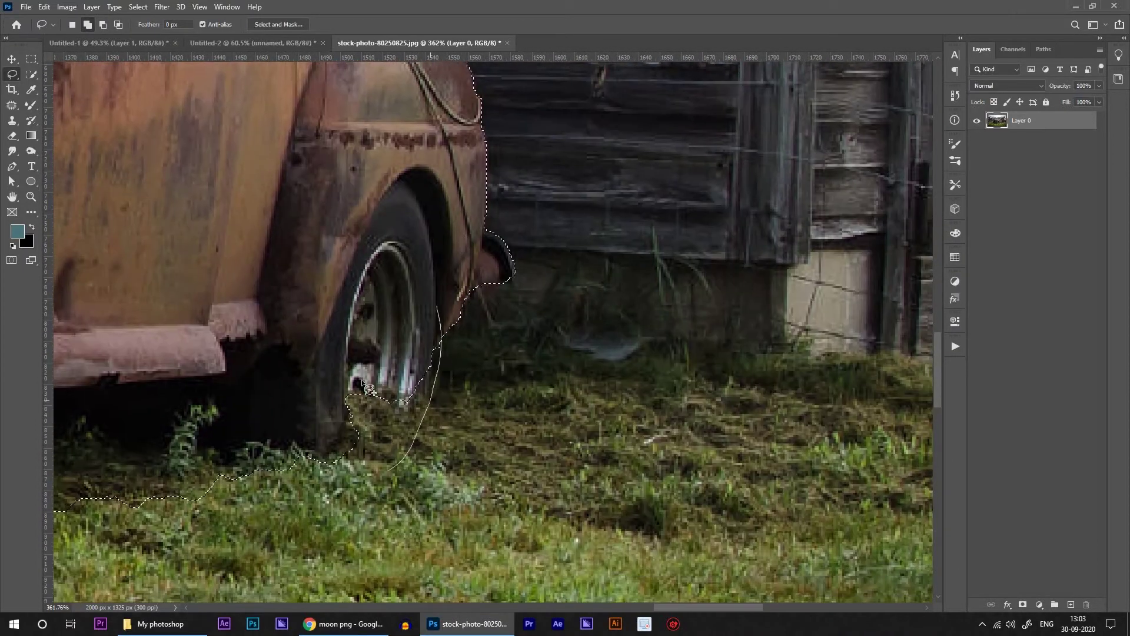
scroll(442, 294, "down", 2)
scroll(408, 342, "down", 1)
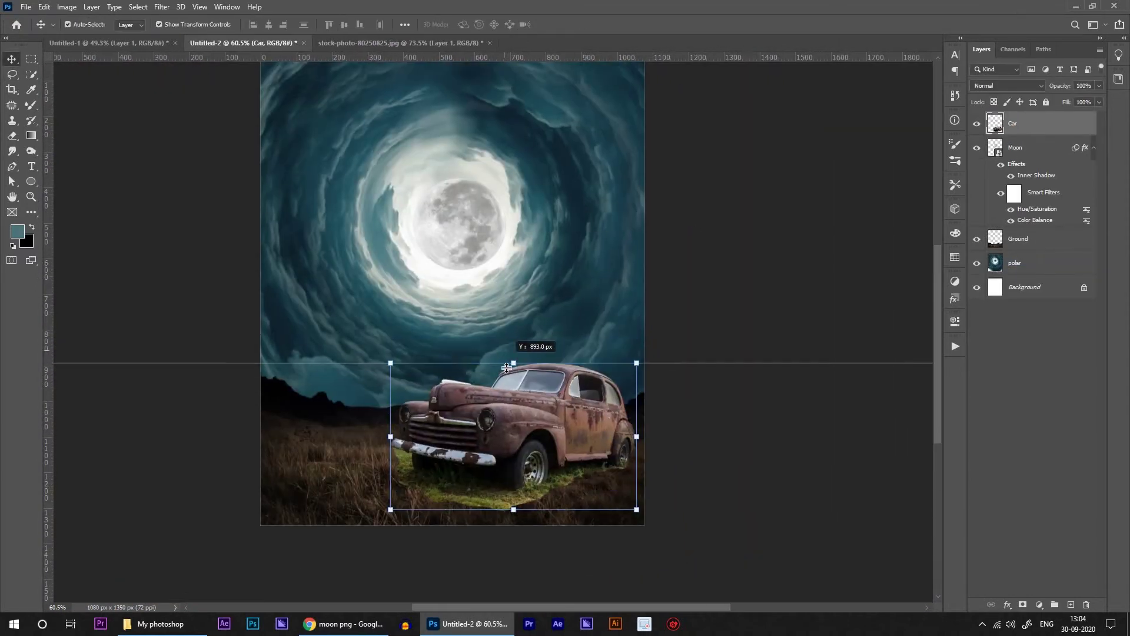
left_click_drag(506, 368, 506, 363)
key("ctrl+t")
scroll(540, 274, "down", 1)
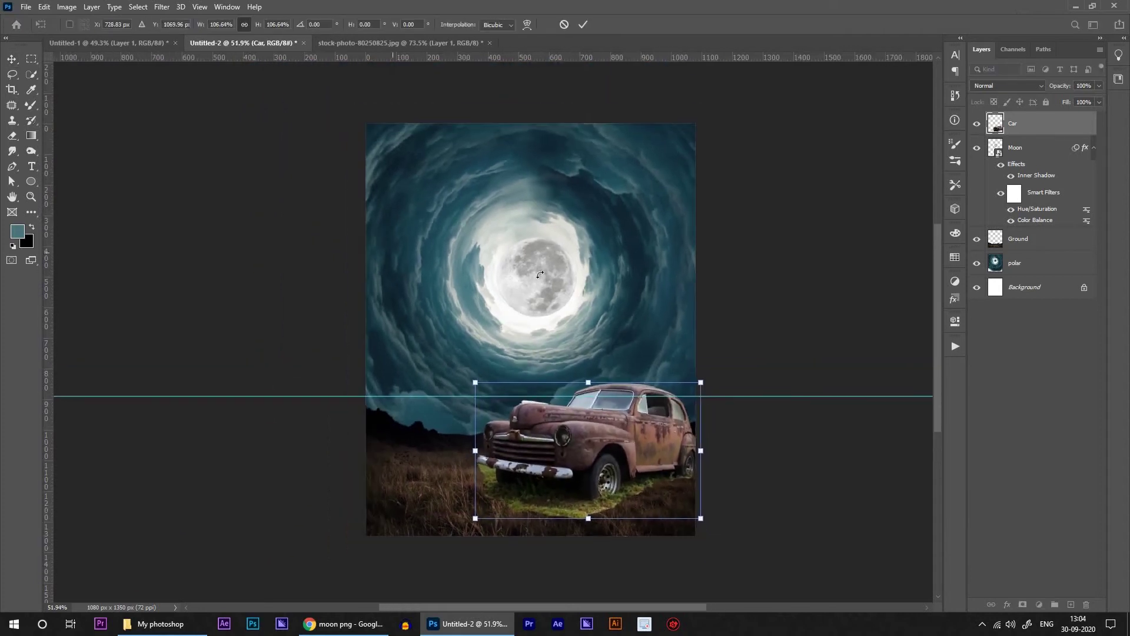
key("Return")
scroll(530, 448, "up", 5)
Erase the car's edges with a 45 px soft round eraser
key("e")
left_click(53, 24)
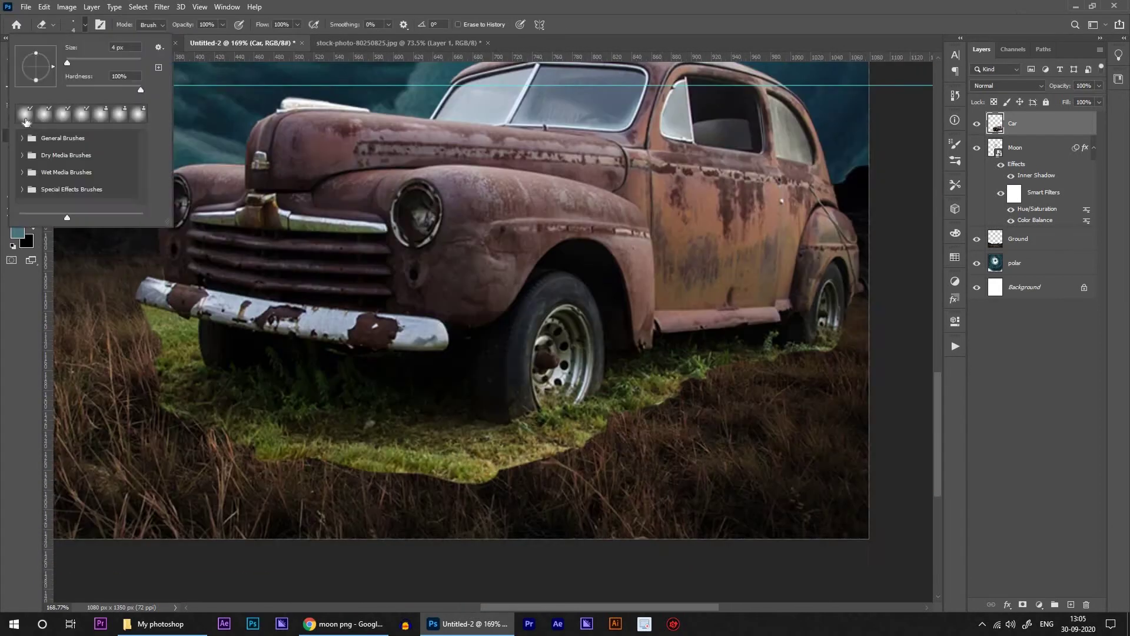
double_click(25, 121)
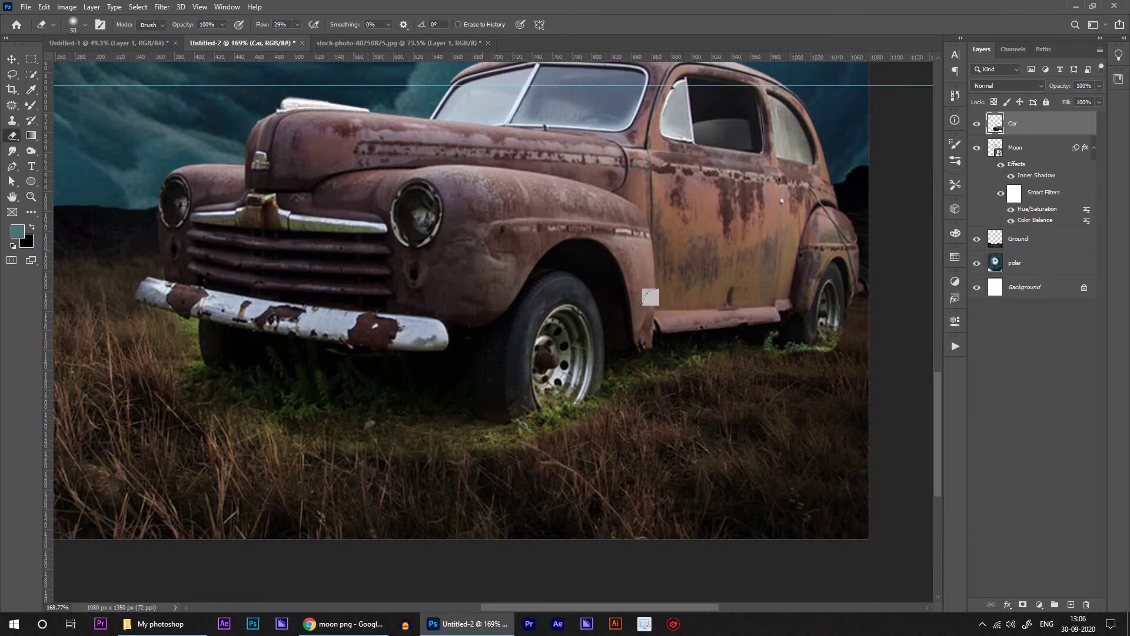
key("v")
scroll(753, 398, "down", 2)
Add a Channel Mixer clipped to the car in Lighten mode, then merge them
left_click(1039, 604)
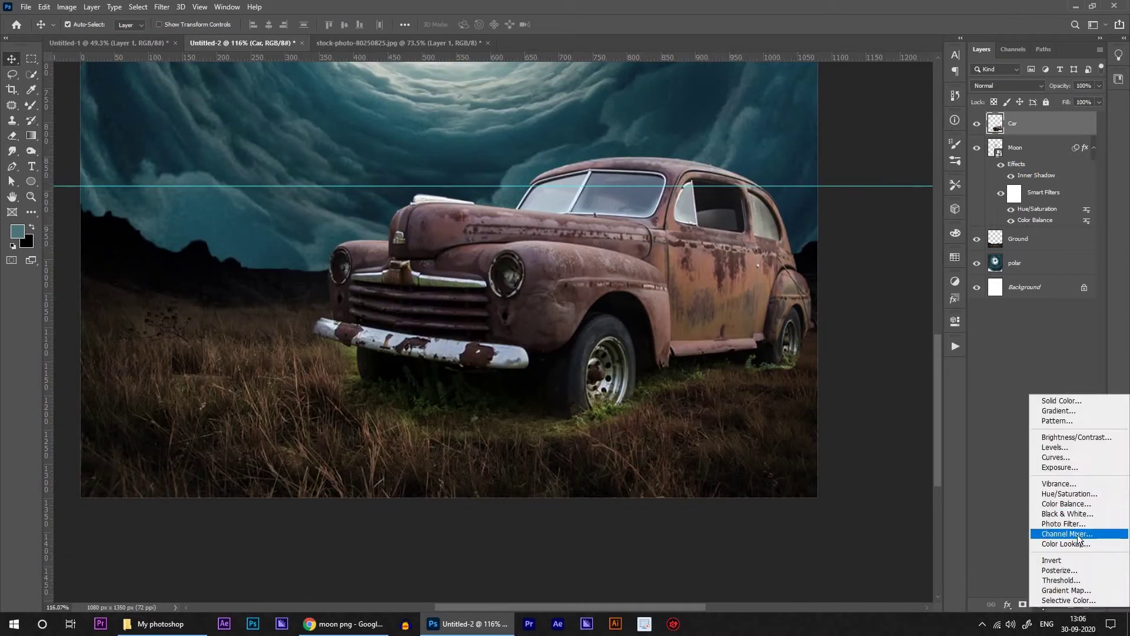
left_click(1080, 532)
key("ctrl+alt+g")
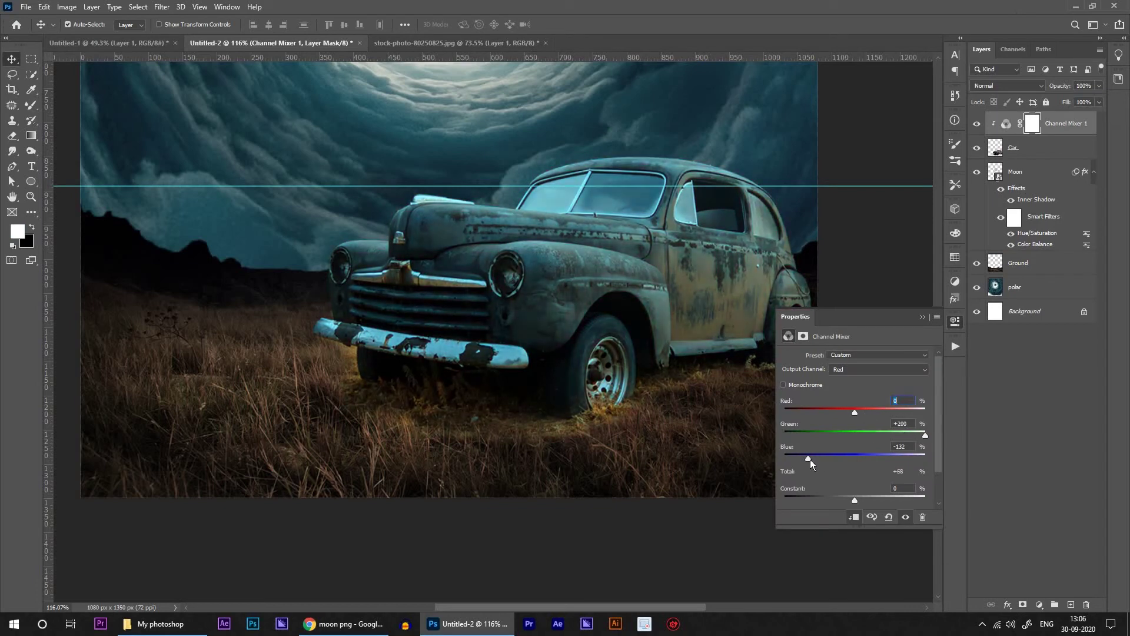
left_click(955, 321)
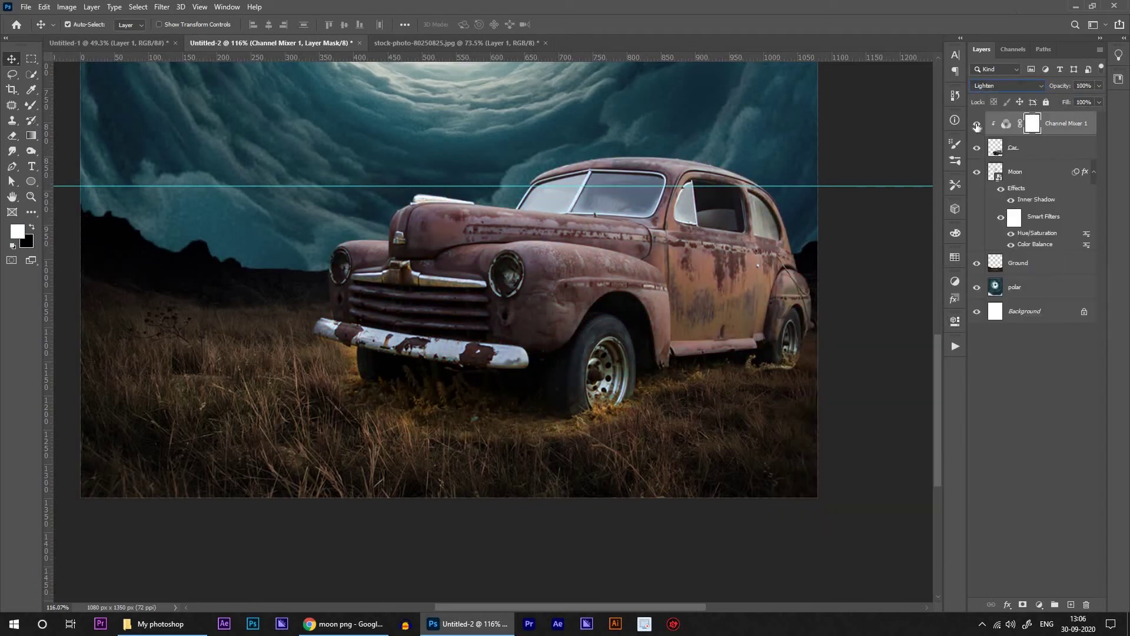
left_click(1028, 159, "shift")
key("ctrl+e")
key("alt+i")
Darken the car with Brightness/Contrast and give the Ground copy an inverted mask
key("a")
key("Return")
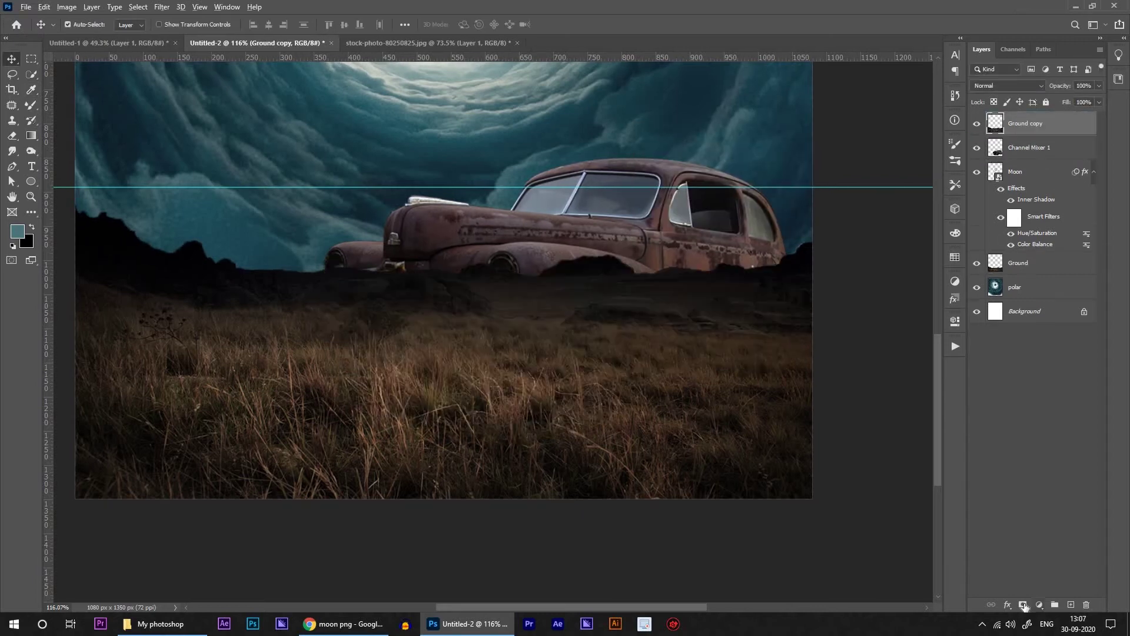
key("ctrl+i")
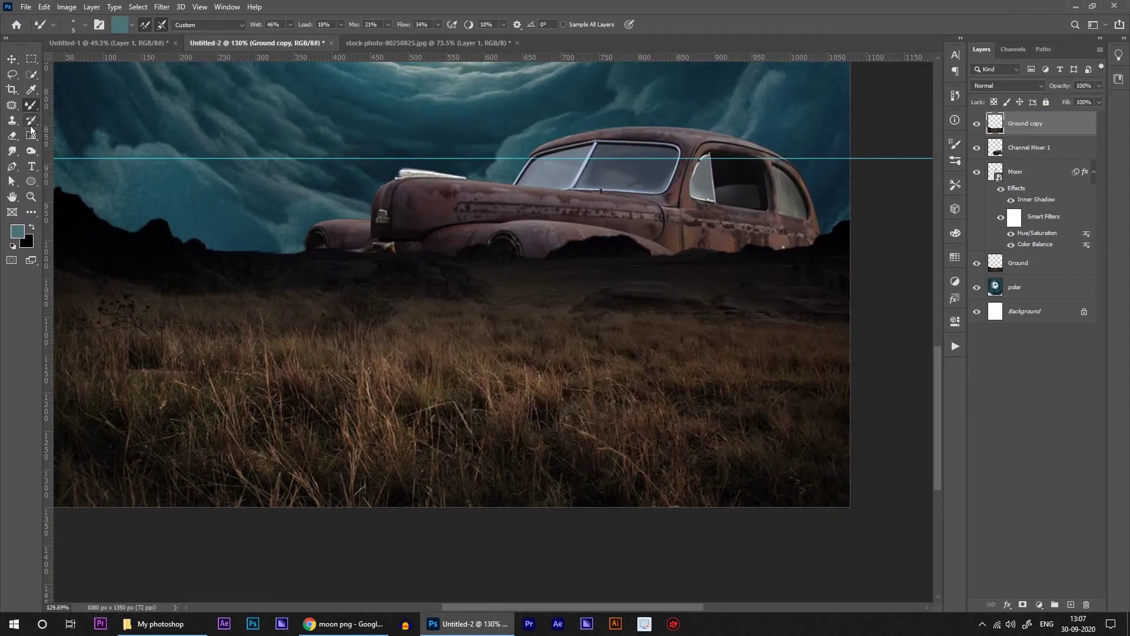
key("ctrl+i")
Erase the car layer's lower edge so grass blades show over it
scroll(476, 334, "up", 5)
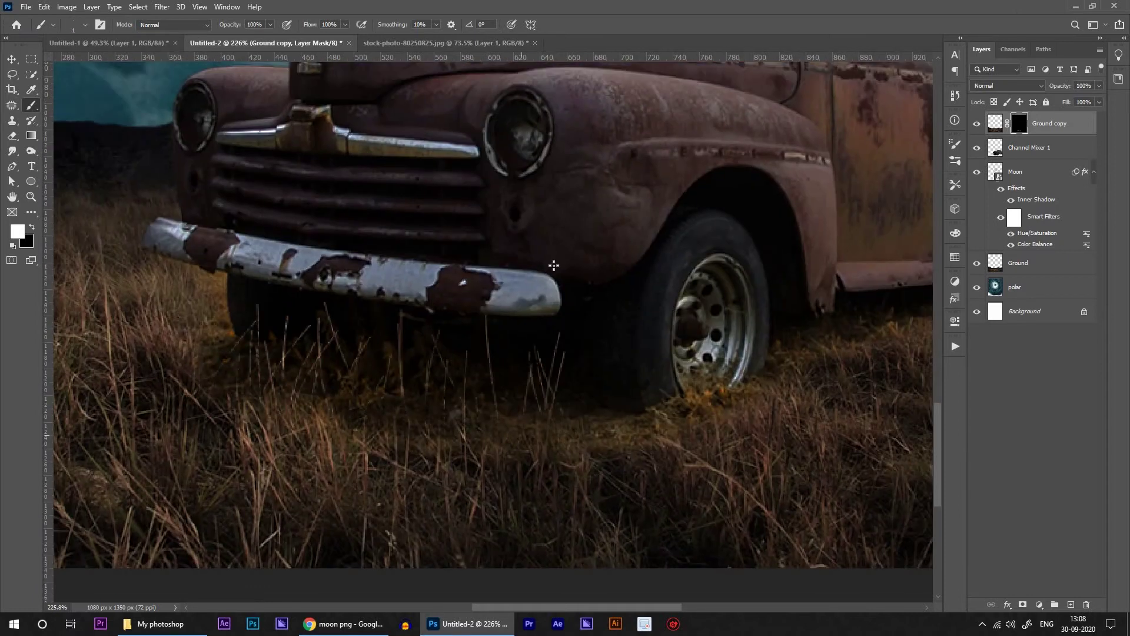
scroll(498, 246, "left", 2)
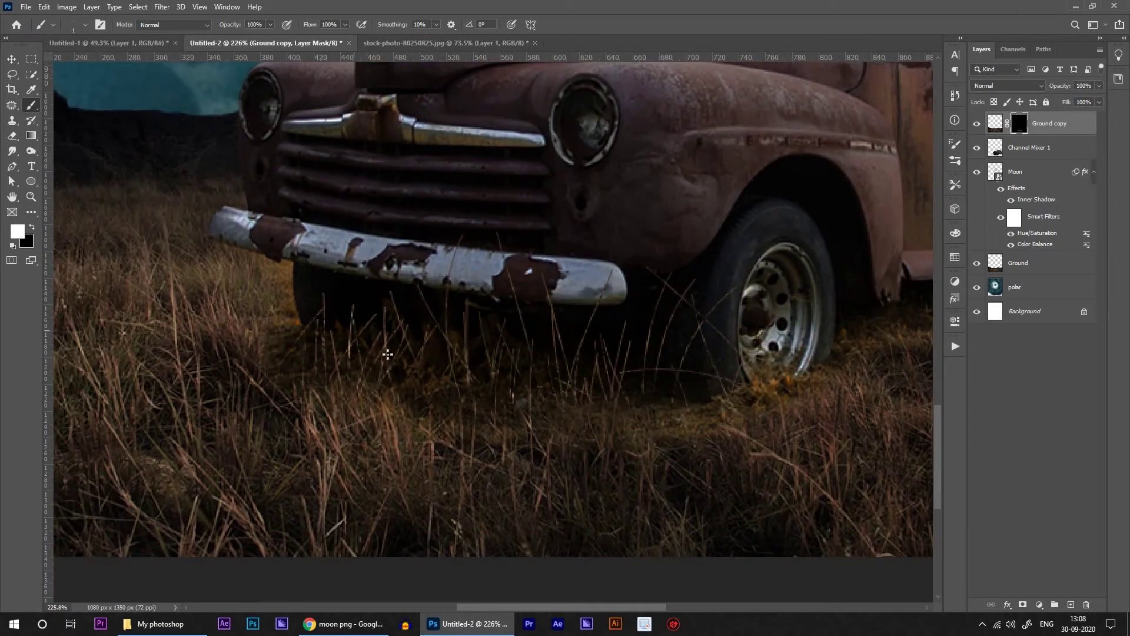
scroll(335, 341, "right", 1)
scroll(616, 353, "right", 4)
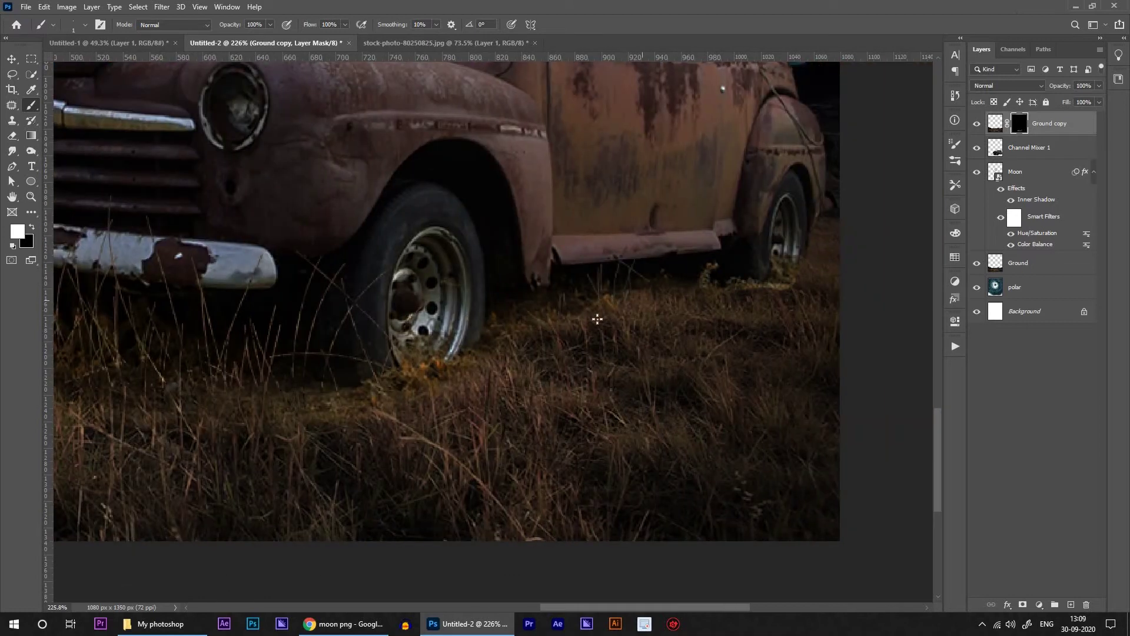
scroll(501, 316, "down", 1)
scroll(409, 213, "right", 1)
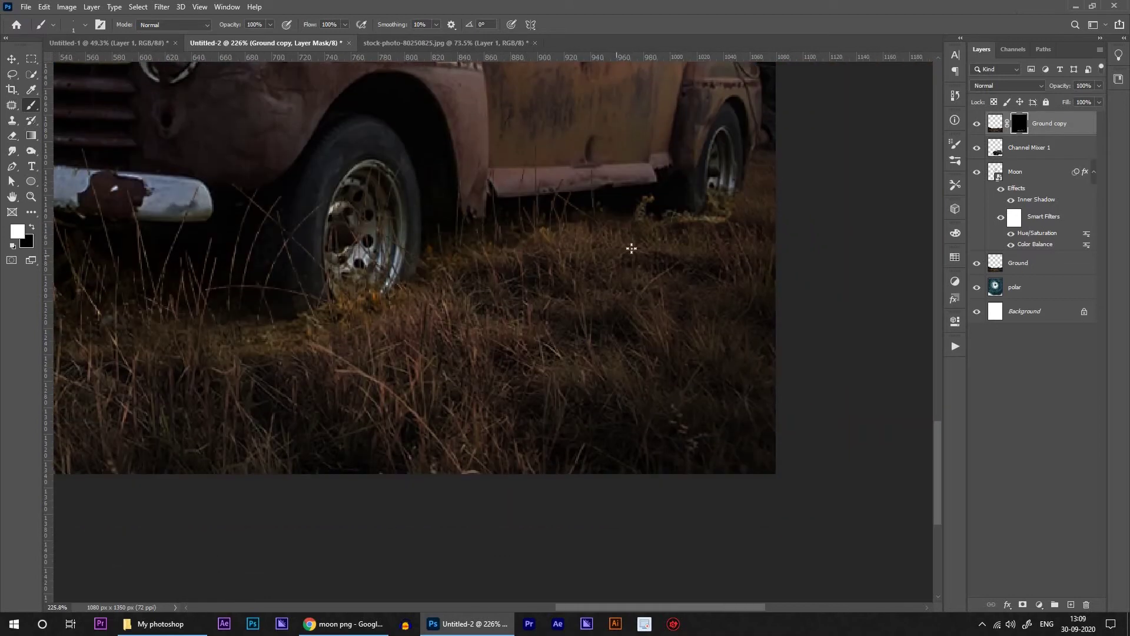
scroll(671, 250, "down", 5)
scroll(523, 391, "up", 3)
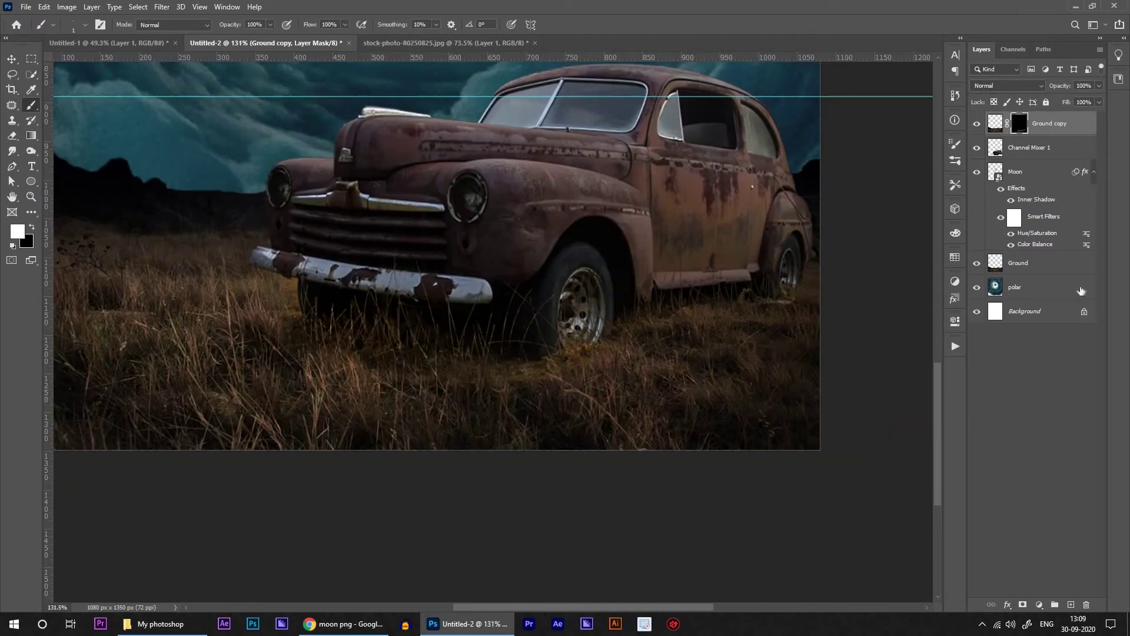
left_click(1053, 147)
key("e")
scroll(494, 407, "up", 2)
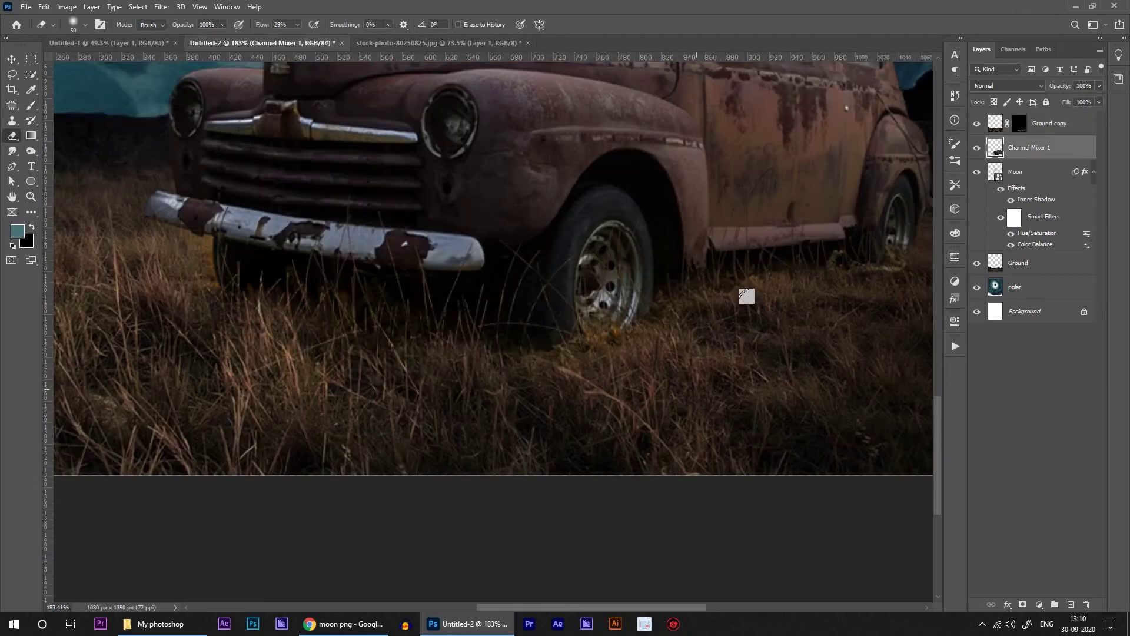
scroll(647, 347, "up", 3)
Add a new Color-blend layer and open the hooded boy photo IMG_8538.JPG
key("ctrl+shift+alt+n")
key("b")
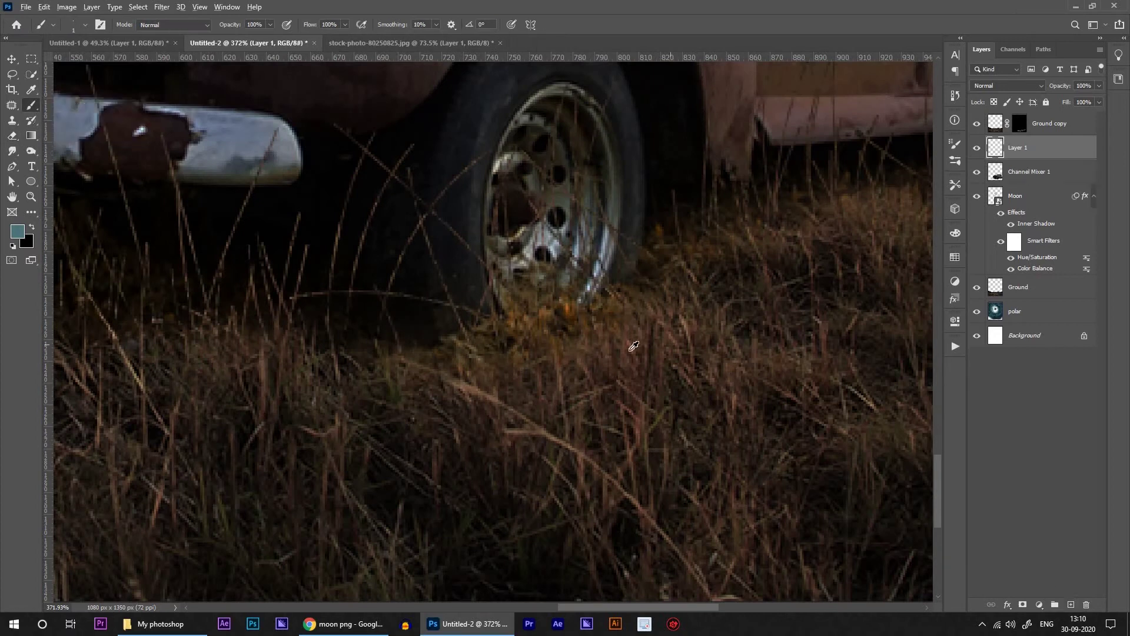
left_click(1005, 86)
left_click(1007, 360)
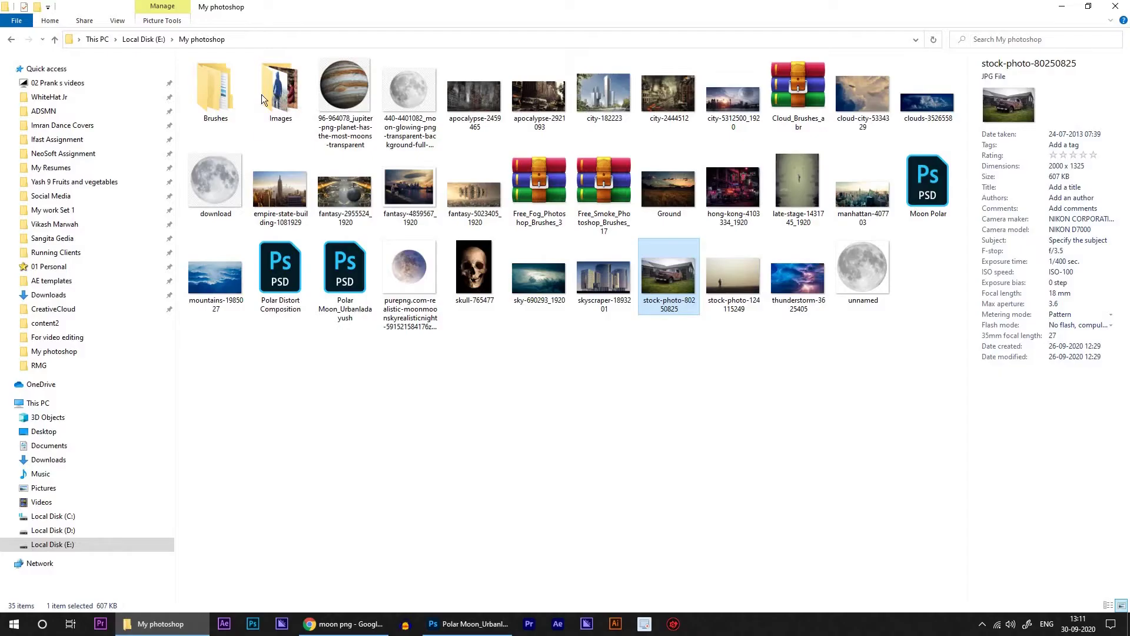
double_click(261, 94)
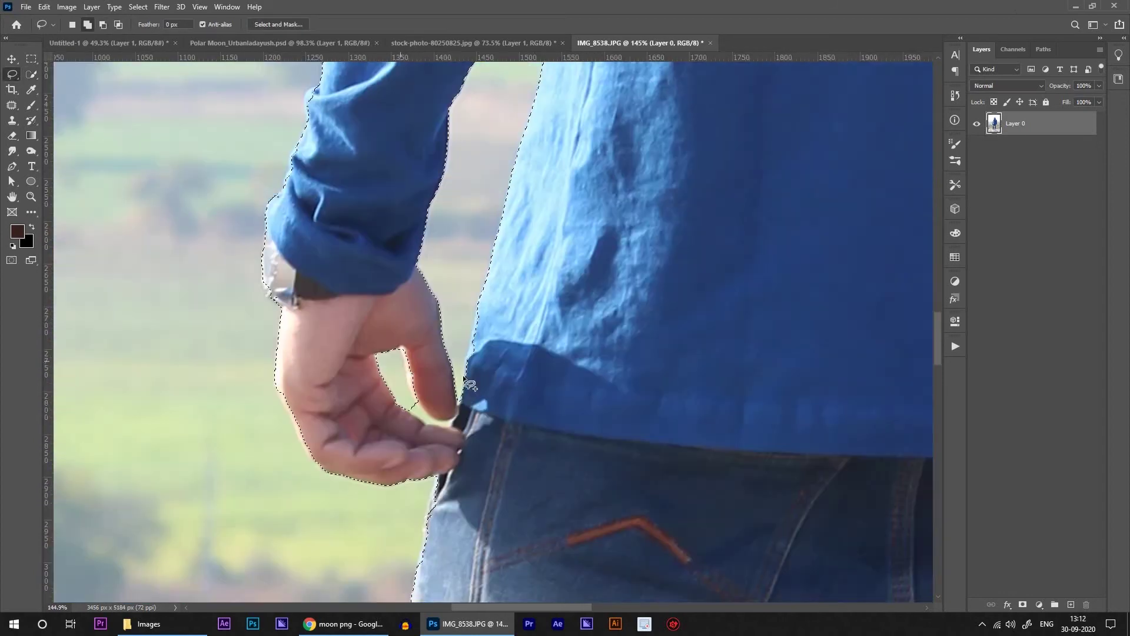
Lasso around the hooded boy, including the gap between his hand and jeans
left_click_drag(463, 376, 683, 213)
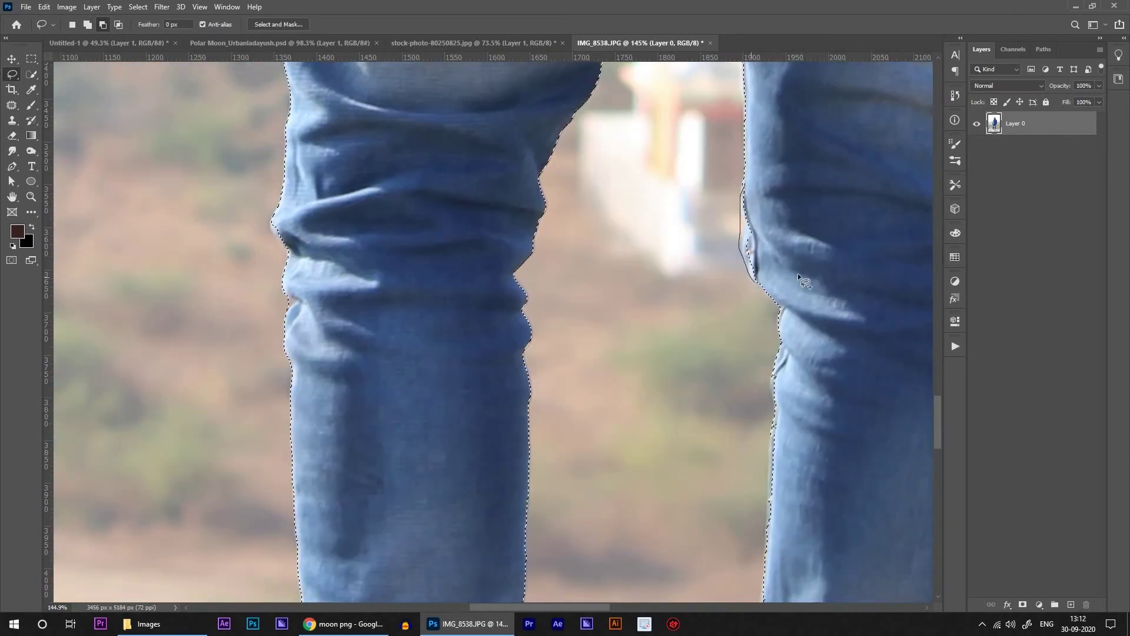
scroll(655, 198, "down", 5)
scroll(687, 182, "down", 3)
scroll(606, 341, "down", 3)
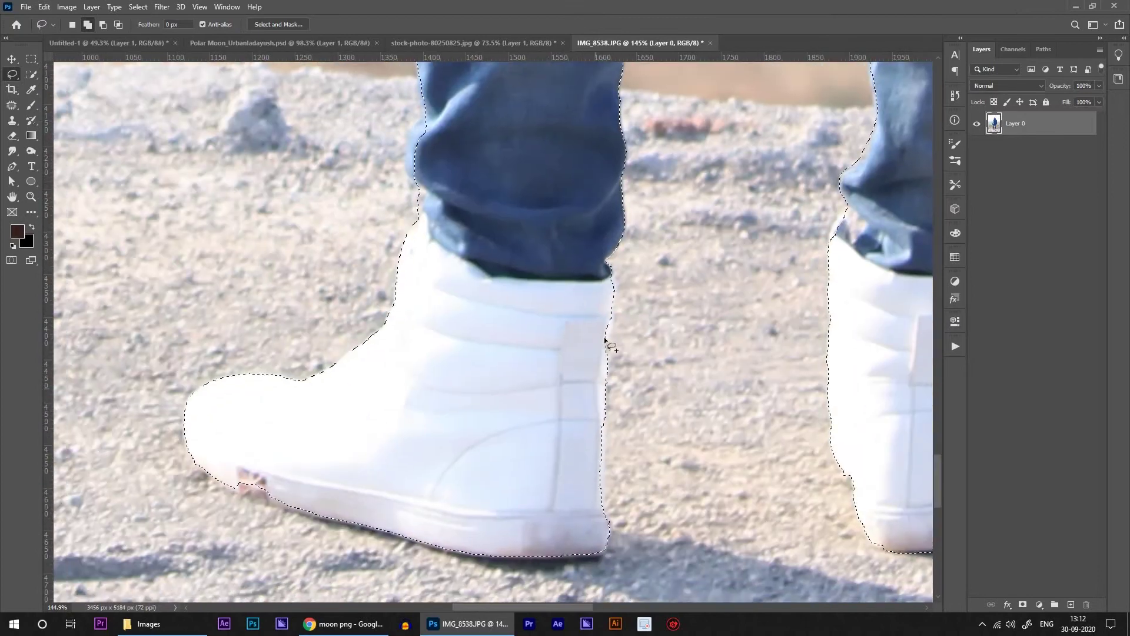
scroll(393, 434, "left", 2)
left_click_drag(460, 250, 456, 259)
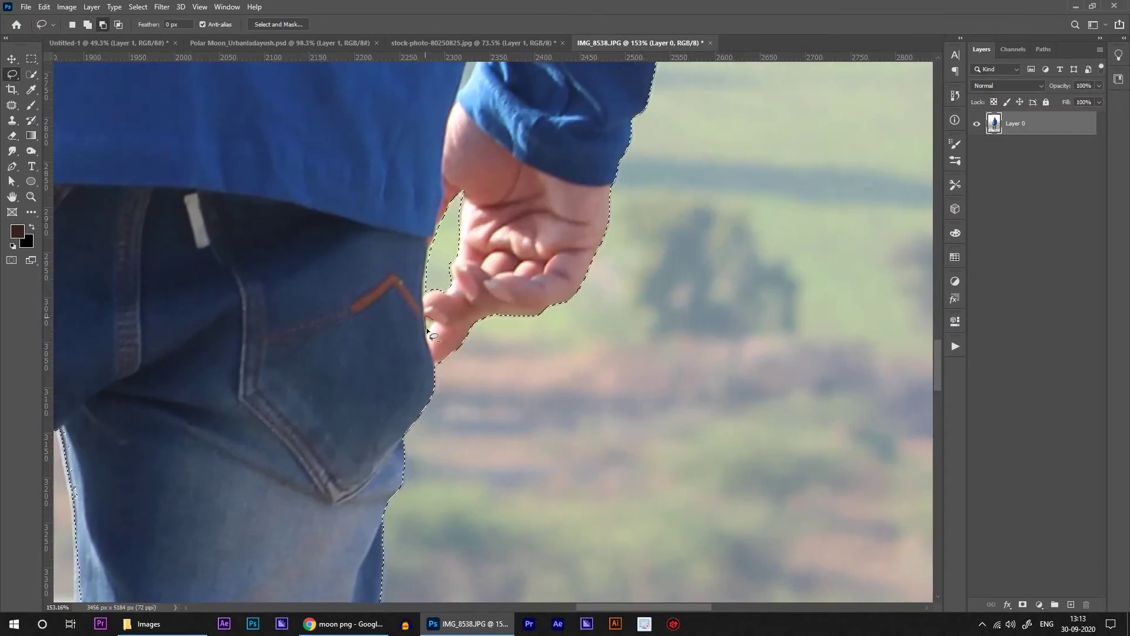
scroll(422, 196, "up", 5)
scroll(439, 349, "up", 2)
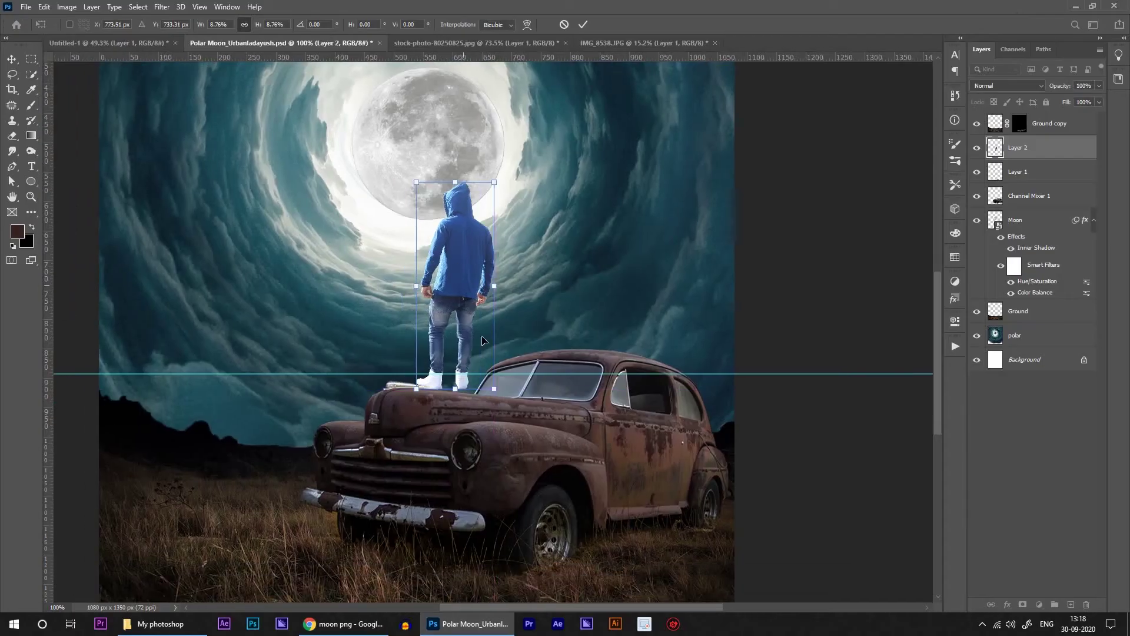
Scroll to view the scaled boy standing on the car's hood
scroll(459, 301, "up", 3)
scroll(435, 318, "up", 1)
scroll(426, 327, "up", 1)
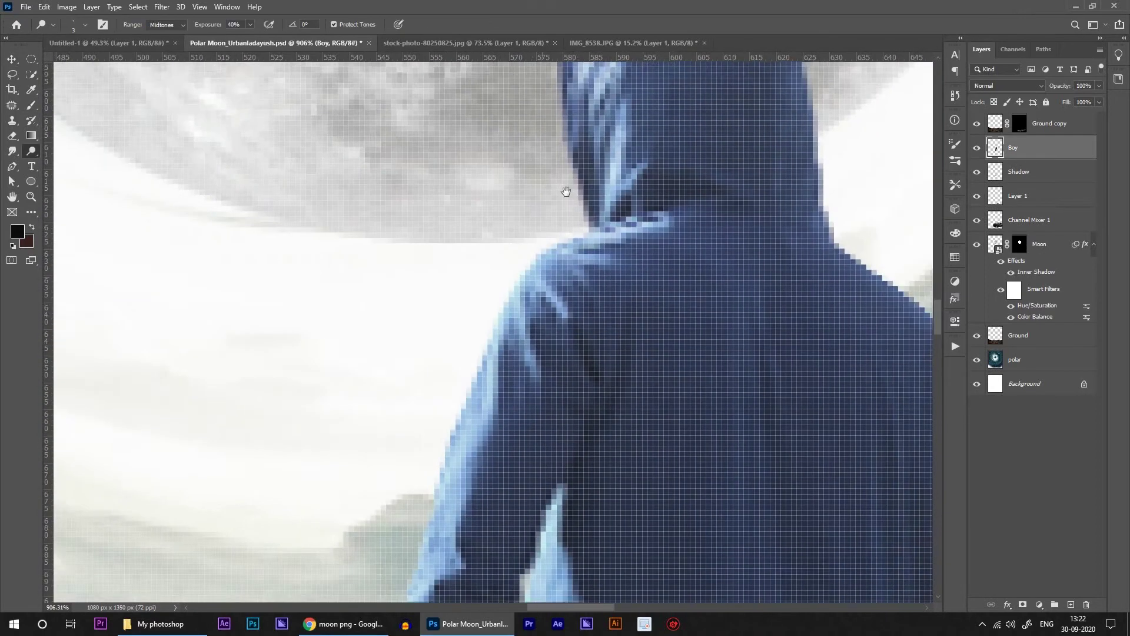
Pan to the boy's arm, hand and jeans, then select the car's layer for dodging
left_click_drag(565, 191, 648, 59)
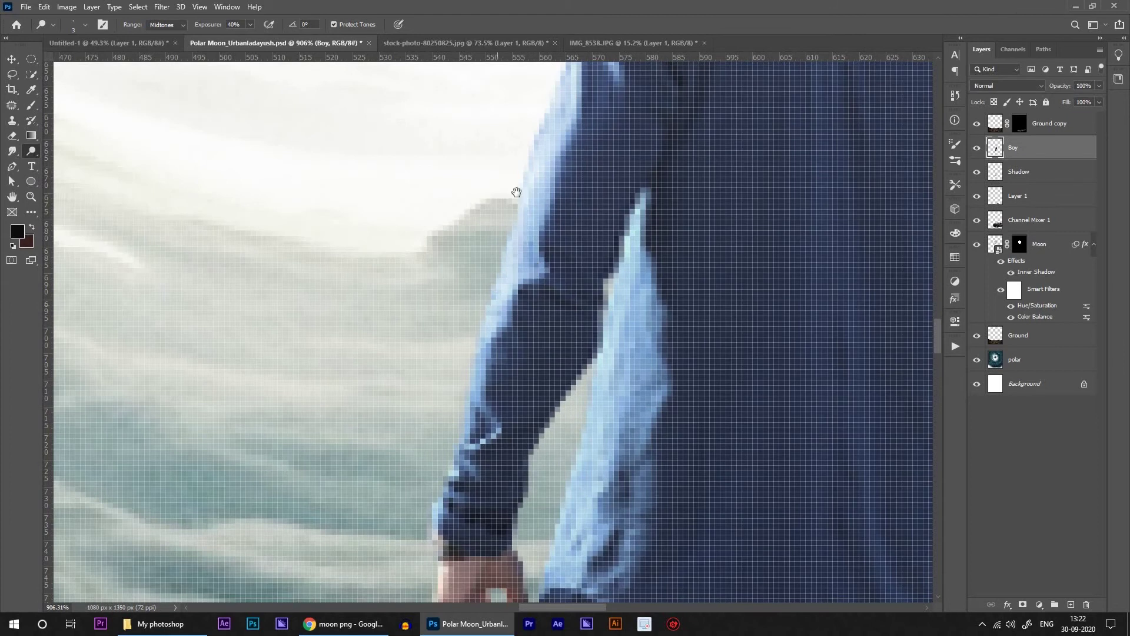
left_click_drag(516, 192, 533, 59)
scroll(614, 225, "down", 4, "alt")
scroll(577, 220, "down", 5)
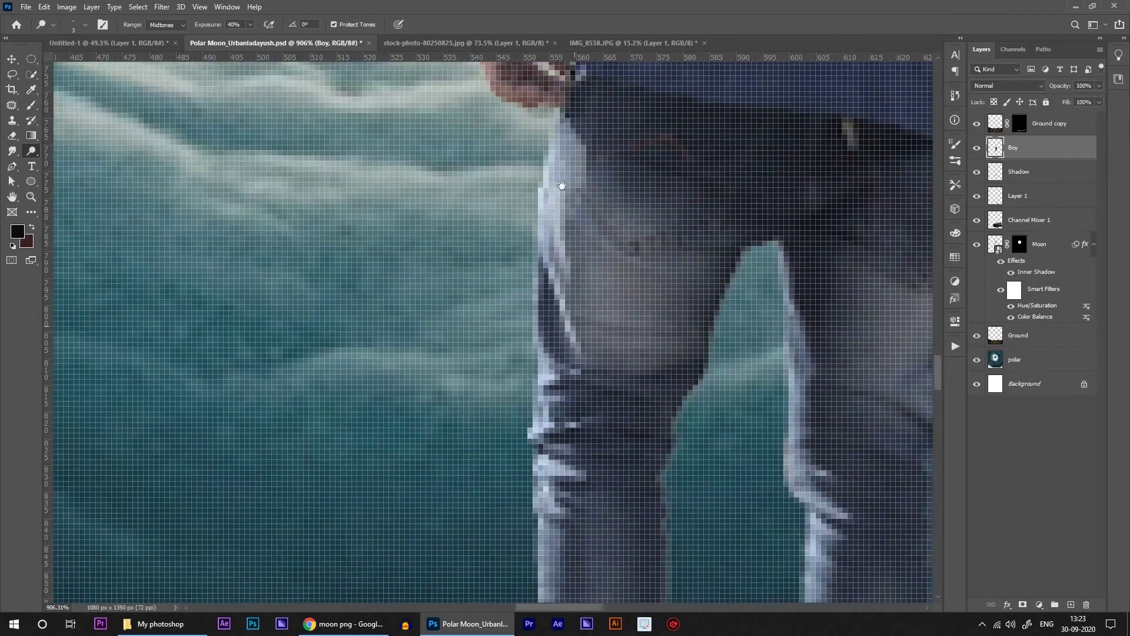
scroll(565, 189, "down", 4)
scroll(589, 352, "down", 3)
scroll(589, 351, "down", 4)
scroll(383, 329, "down", 1)
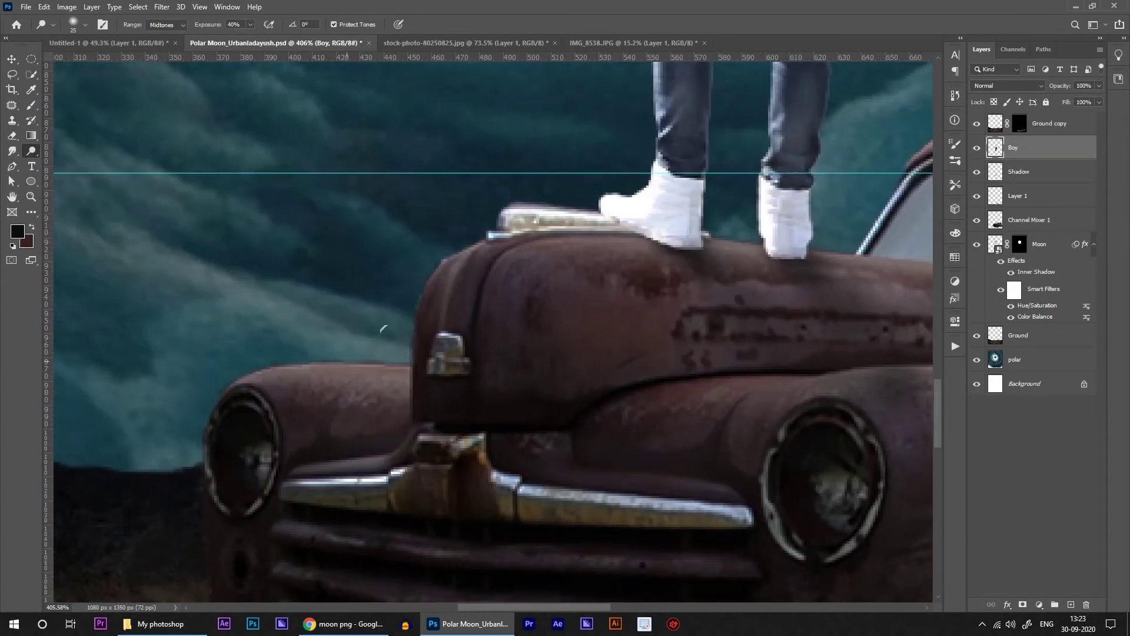
left_click(1036, 223)
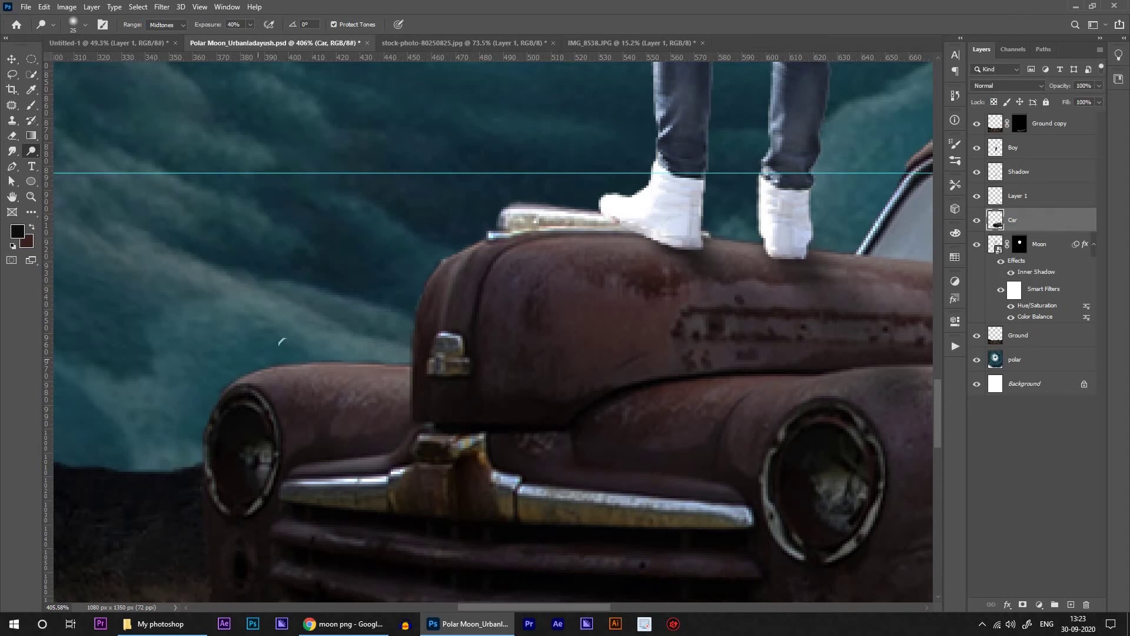
Scroll around the car body to inspect its moonlit edges
scroll(281, 341, "down", 2)
scroll(439, 213, "right", 8)
scroll(438, 214, "up", 2)
scroll(554, 367, "down", 2)
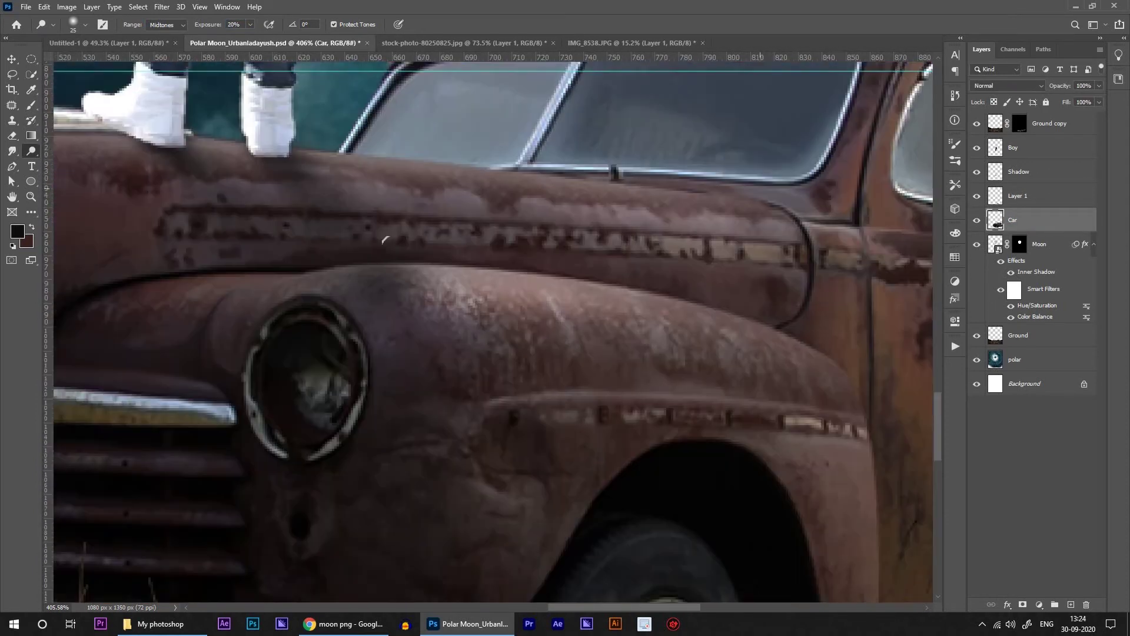
scroll(470, 353, "up", 4)
scroll(471, 354, "right", 3)
scroll(301, 318, "left", 8)
scroll(301, 318, "down", 4)
scroll(301, 318, "down", 5)
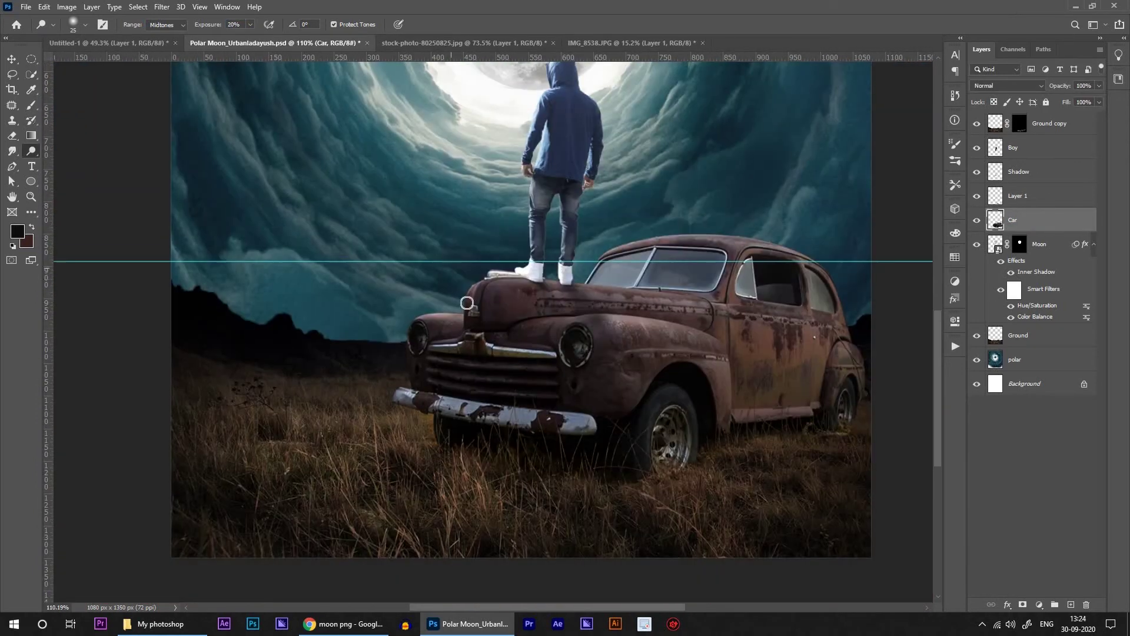
scroll(630, 371, "up", 4)
Select the Boy layer and switch to the Eraser to tidy his legs
left_click(631, 371, "ctrl")
key("e")
scroll(631, 371, "up", 2)
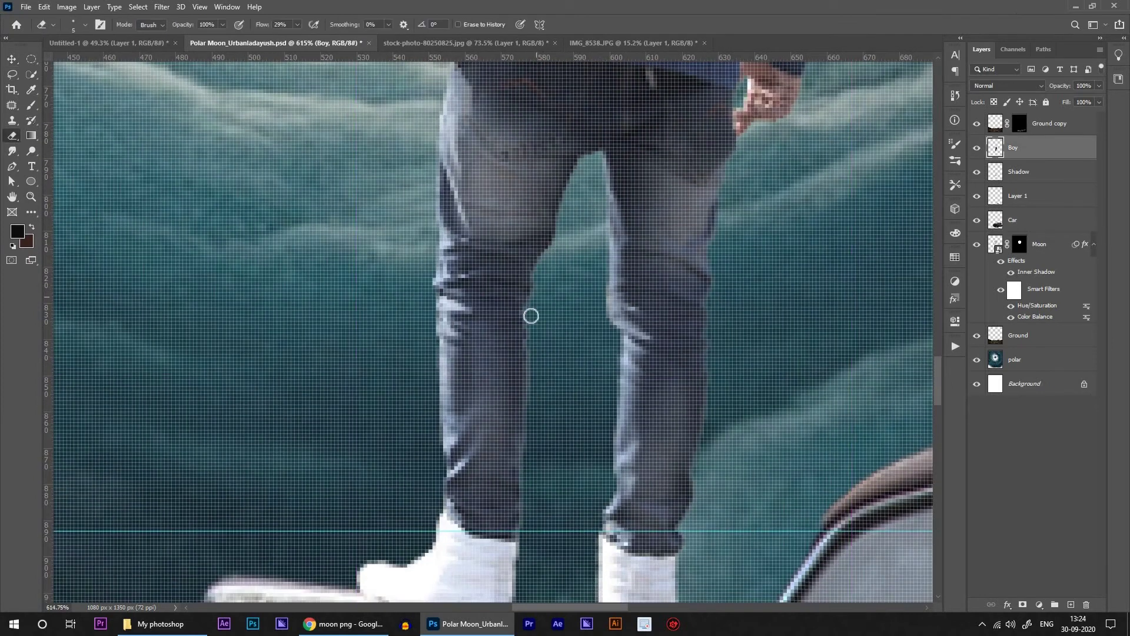
scroll(557, 385, "down", 2)
scroll(660, 385, "down", 2)
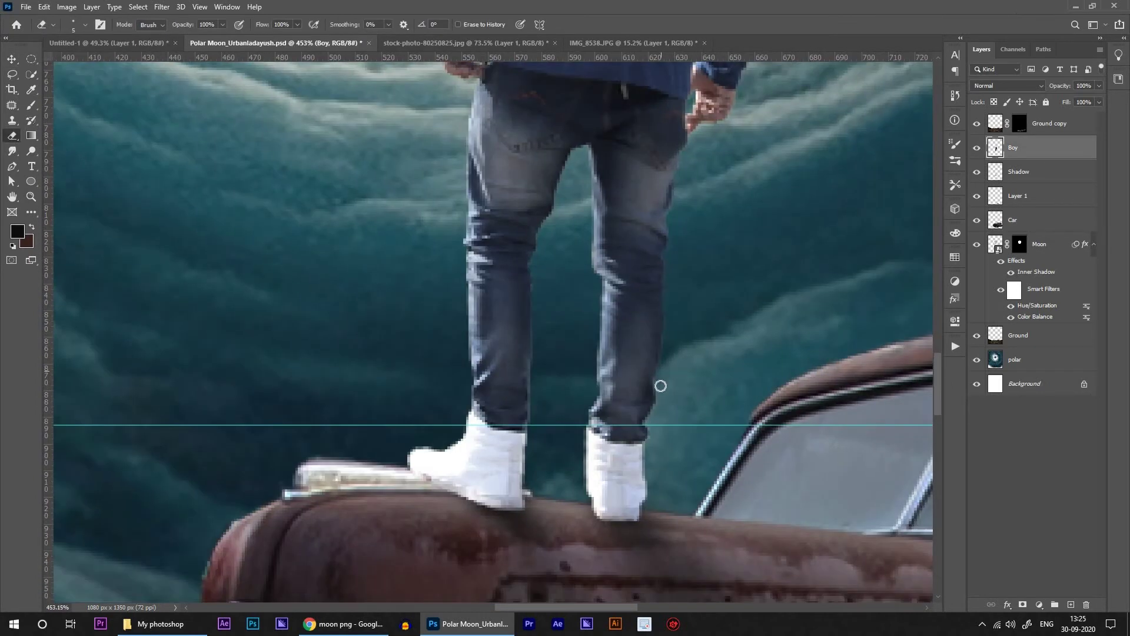
Bring the boy's hood against the moon into view and return to the Dodge tool
left_click_drag(514, 271, 430, 471)
left_click_drag(480, 176, 479, 489)
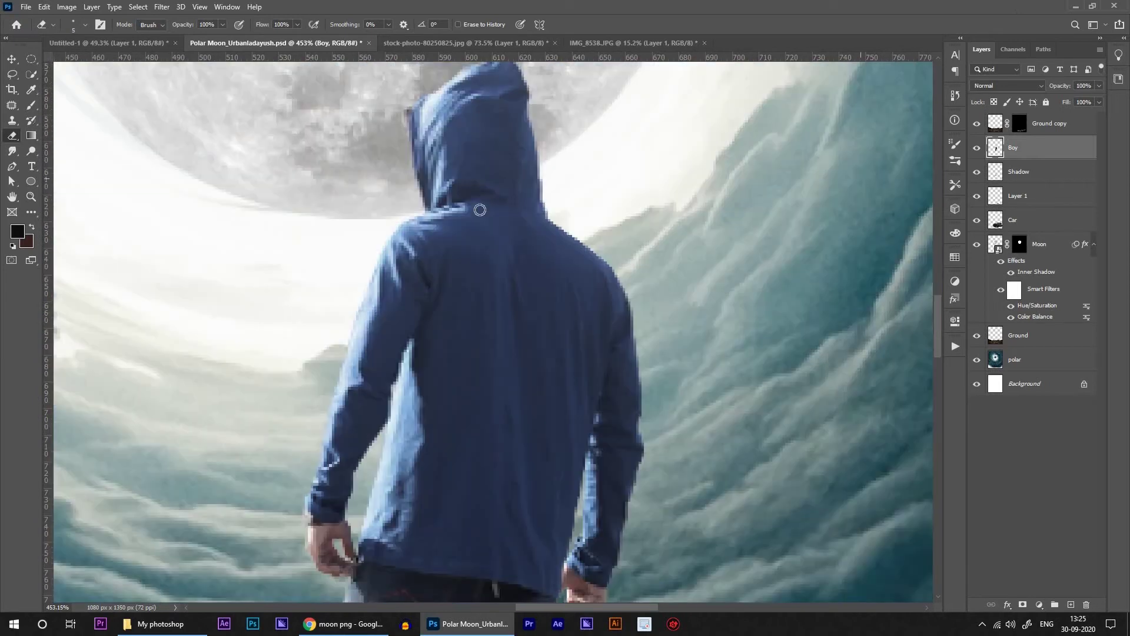
right_click(31, 151)
left_click(71, 149)
scroll(615, 424, "down", 2)
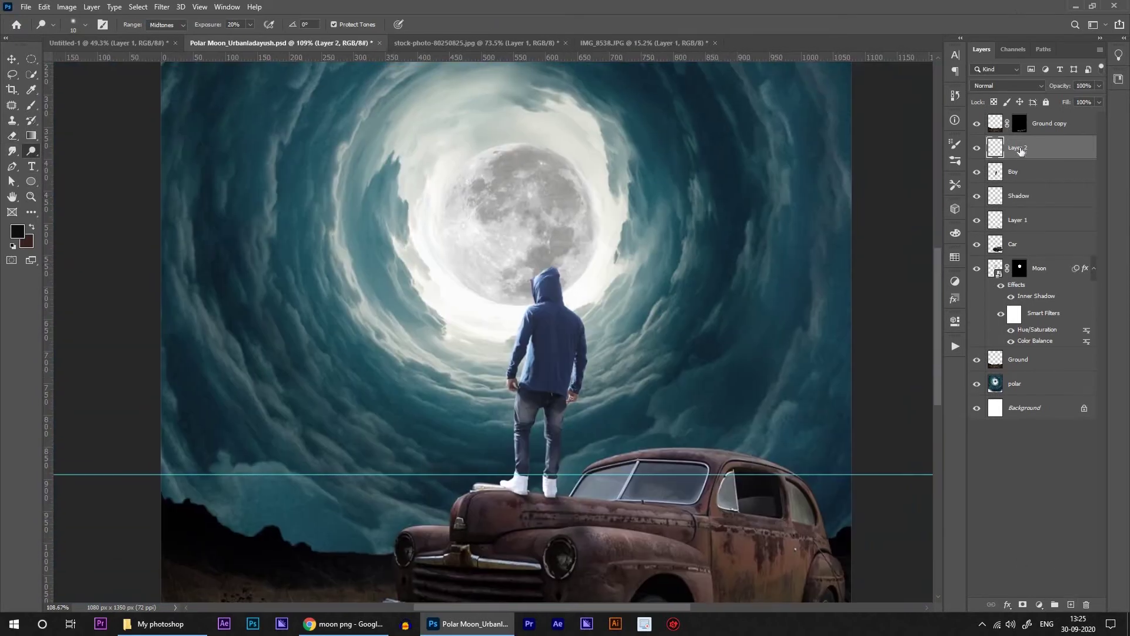
Name the new layer Light and set up a 175 px soft white brush
left_click(17, 232)
left_click(744, 406)
left_click(1009, 401)
left_click(86, 25)
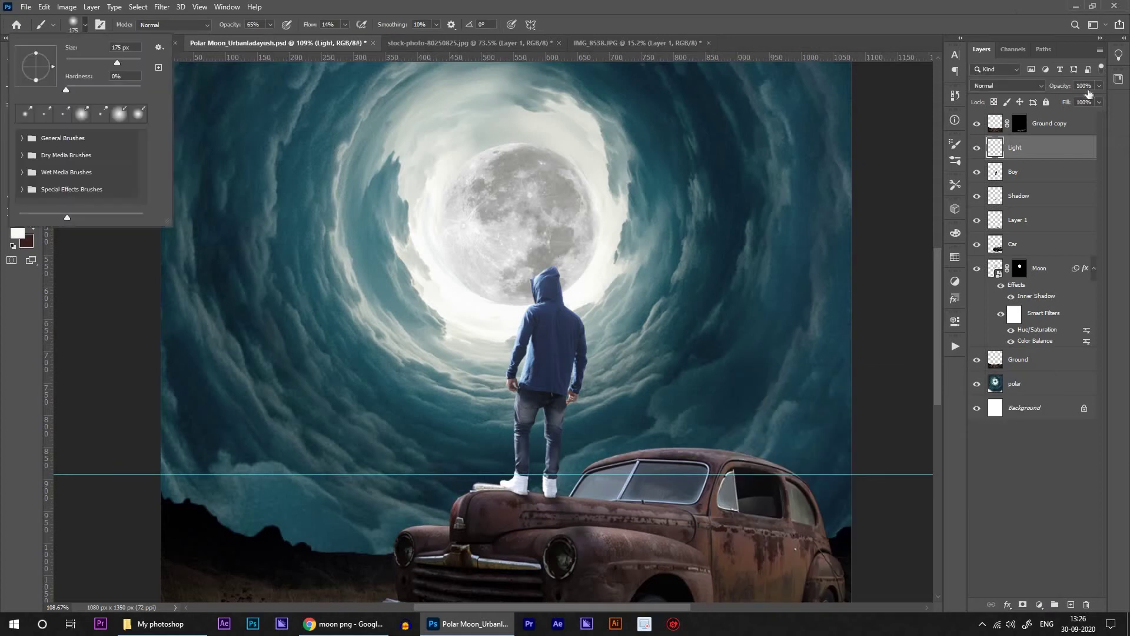
Set Light to 82% opacity below Boy, then duplicate it above Boy with a black mask
left_click(1099, 86)
left_click_drag(1098, 99, 1088, 99)
key("ctrl+bracketleft")
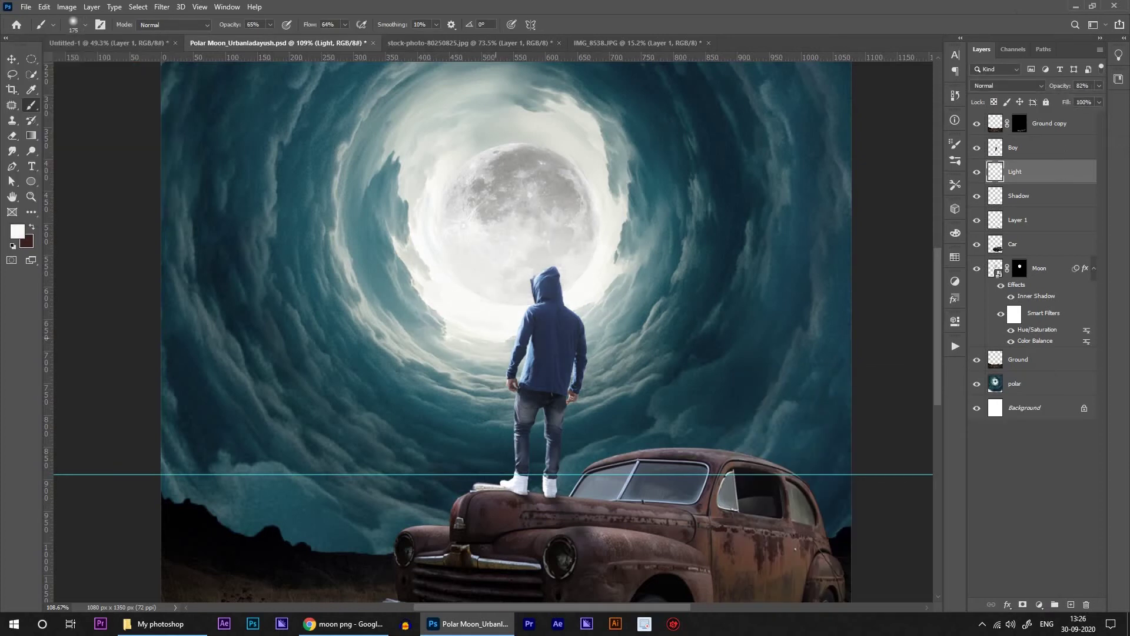
key("ctrl+j")
key("ctrl+bracketright")
key("bracketleft")
key("bracketleft")
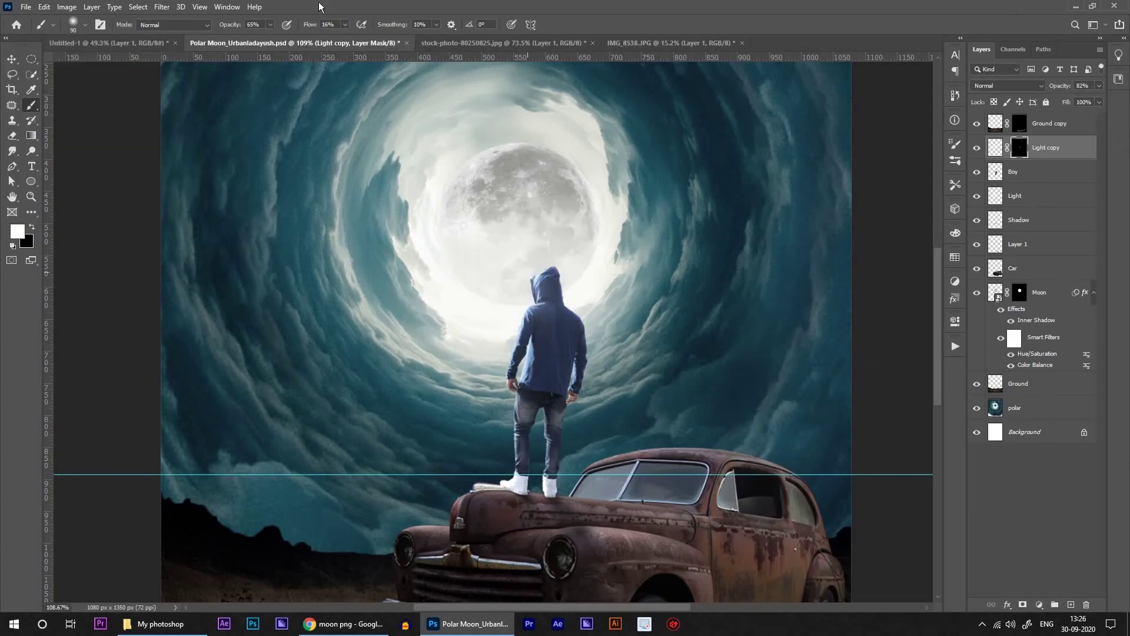
scroll(504, 340, "down", 3)
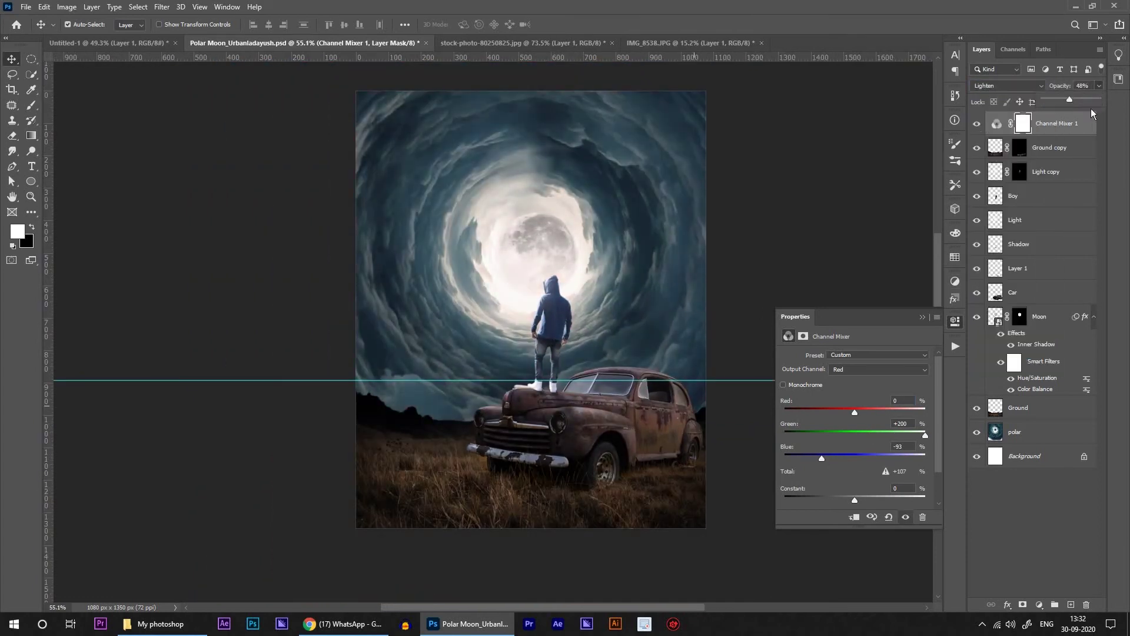
Add a Curves adjustment layer, adjusting the Blue and Red channel curves
left_click(1039, 605)
left_click(1060, 446)
left_click(825, 408)
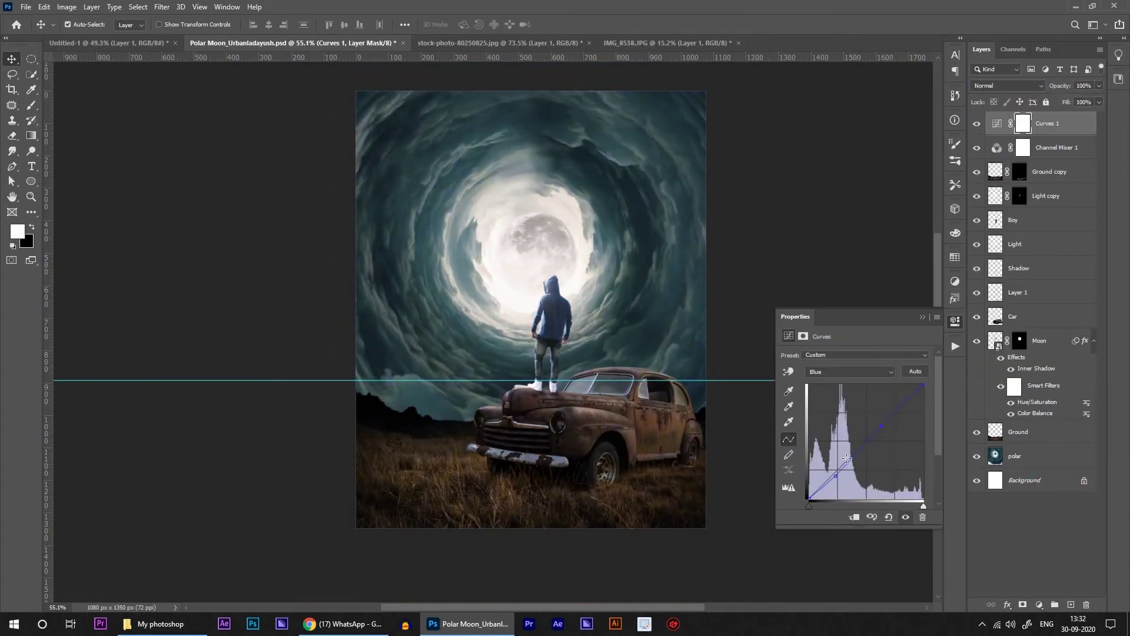
key("alt+3")
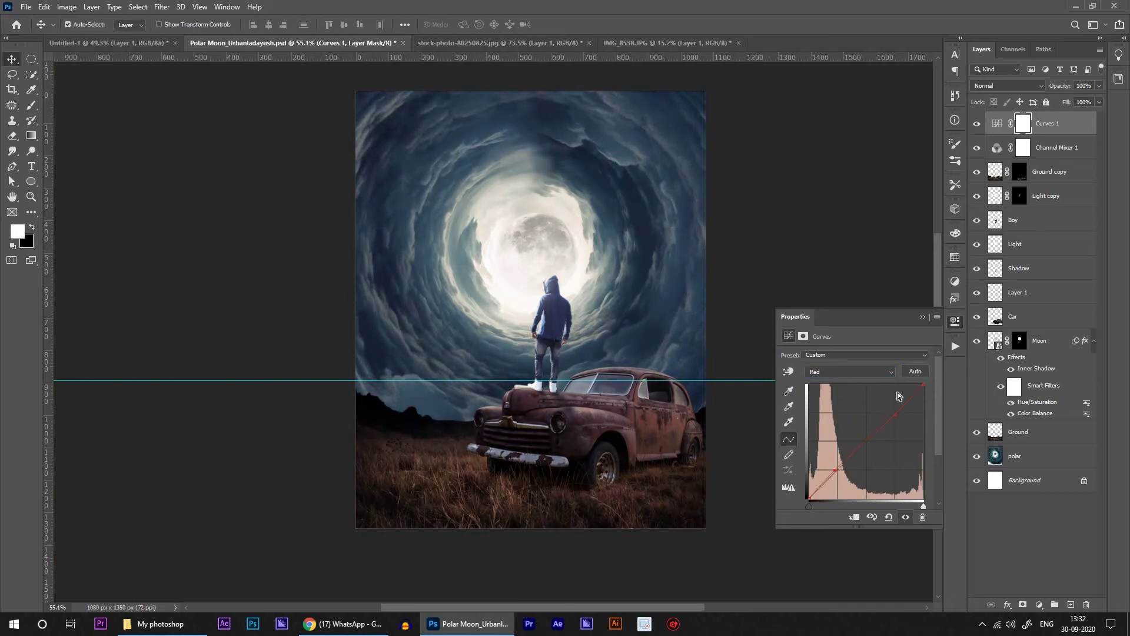
Add a Color Lookup layer using Soft_Warming.look at 24% opacity
left_click(877, 357)
left_click(877, 217)
key("Down")
key("Down")
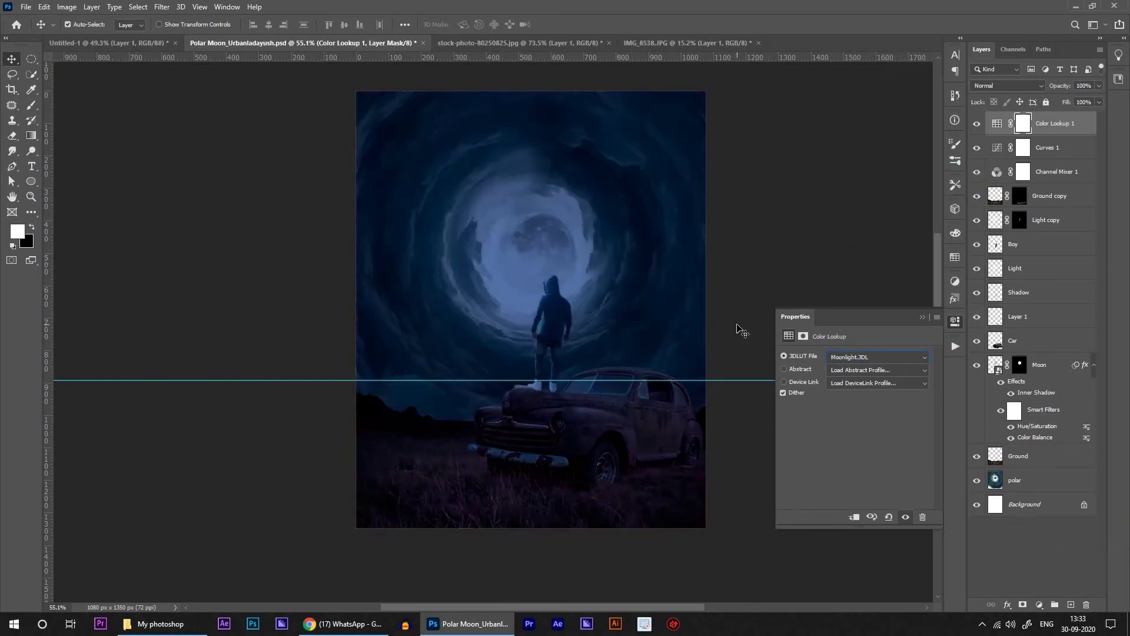
key("Down")
key("Down")
key("2")
key("4")
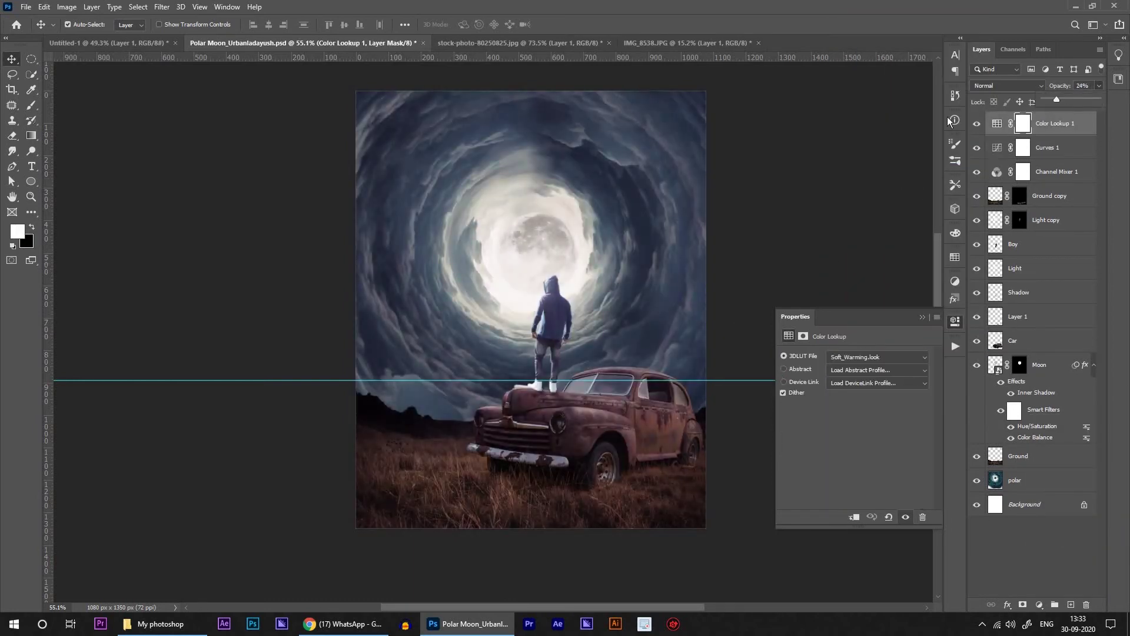
Add a Channel Mixer adjustment layer above the polar sky layer
left_click(1036, 479)
left_click(1039, 605)
left_click(1054, 518)
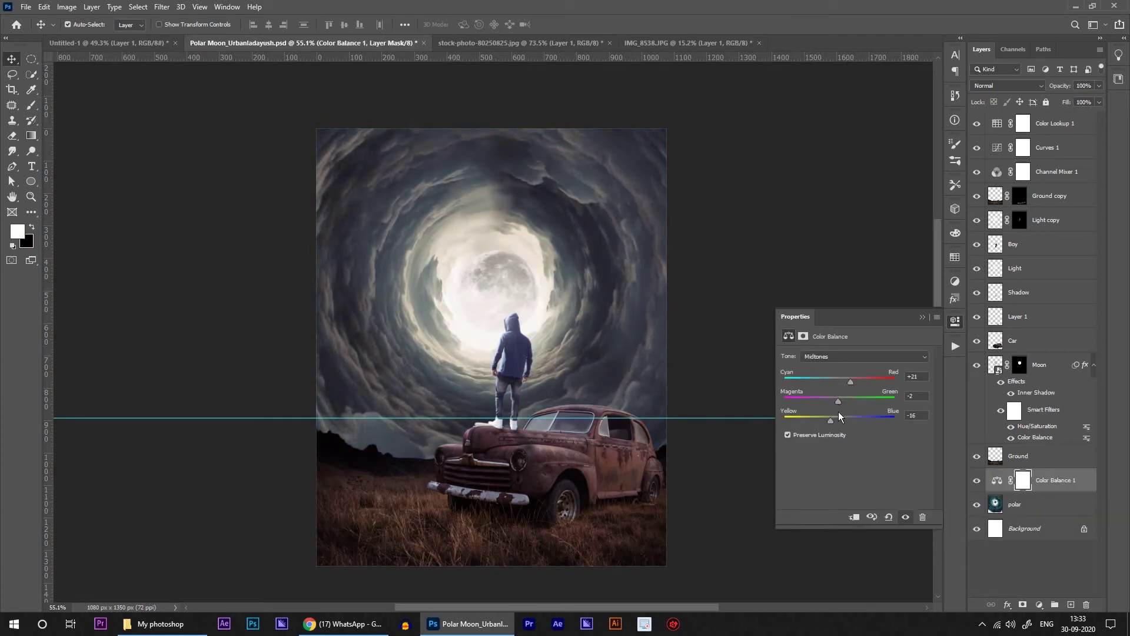
Start a Hue/Saturation adjustment to desaturate the polar sky layer
left_click(1024, 512)
left_click(67, 6)
left_click(217, 109)
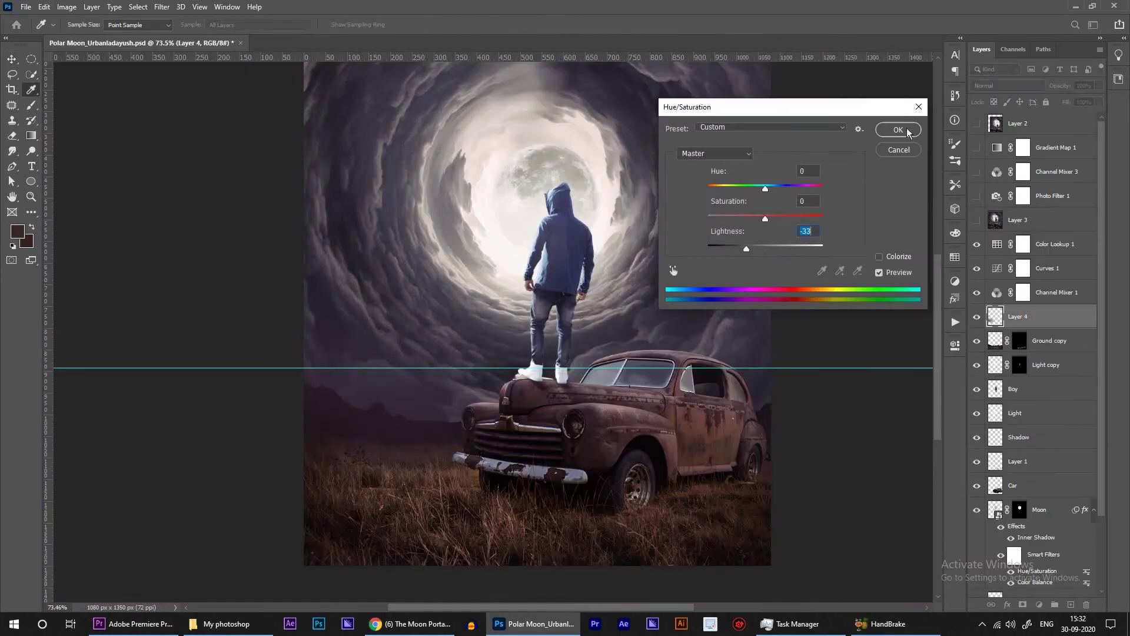
Confirm Layer 4's Lightness -33, set black paint, then stamp visible layers into Camera Raw
left_click(908, 133)
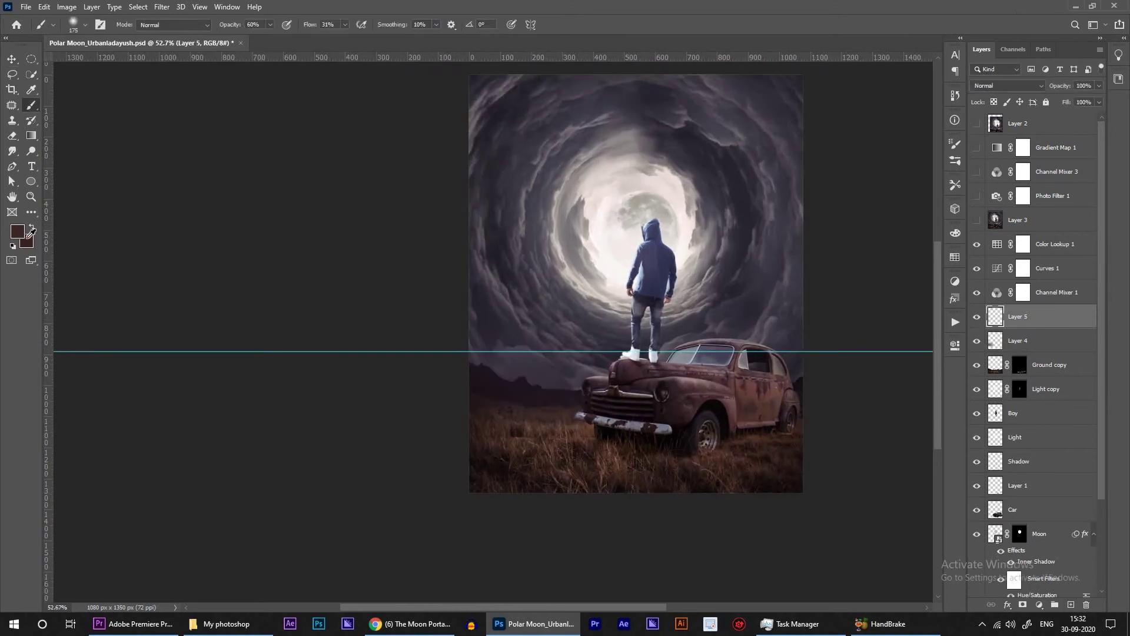
left_click(454, 331, "alt")
scroll(522, 344, "up", 3)
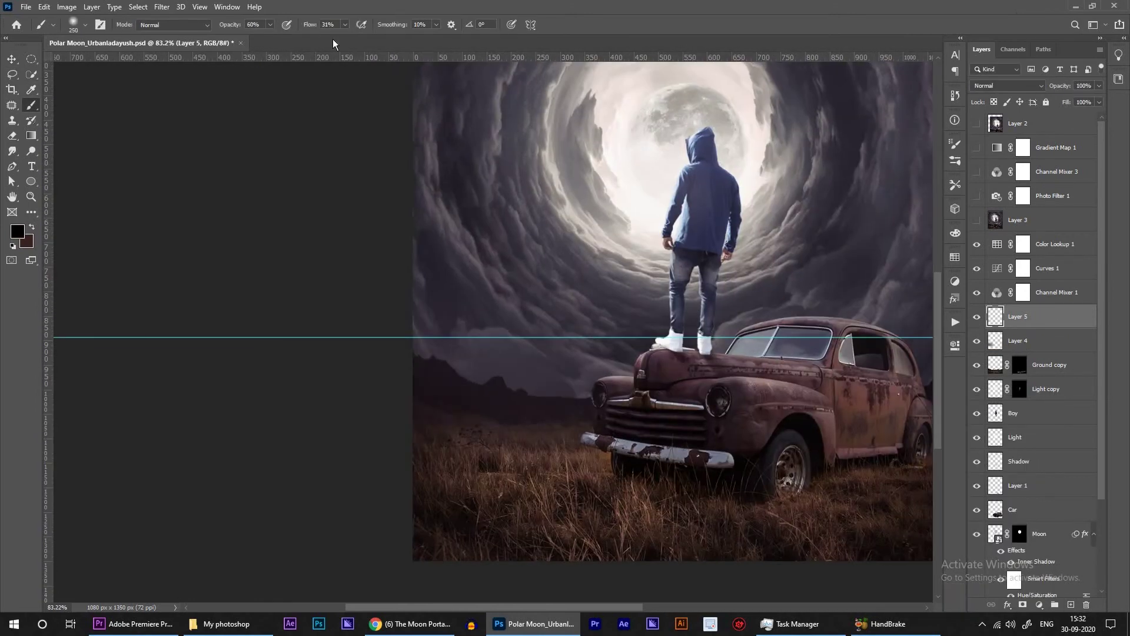
scroll(735, 309, "down", 3)
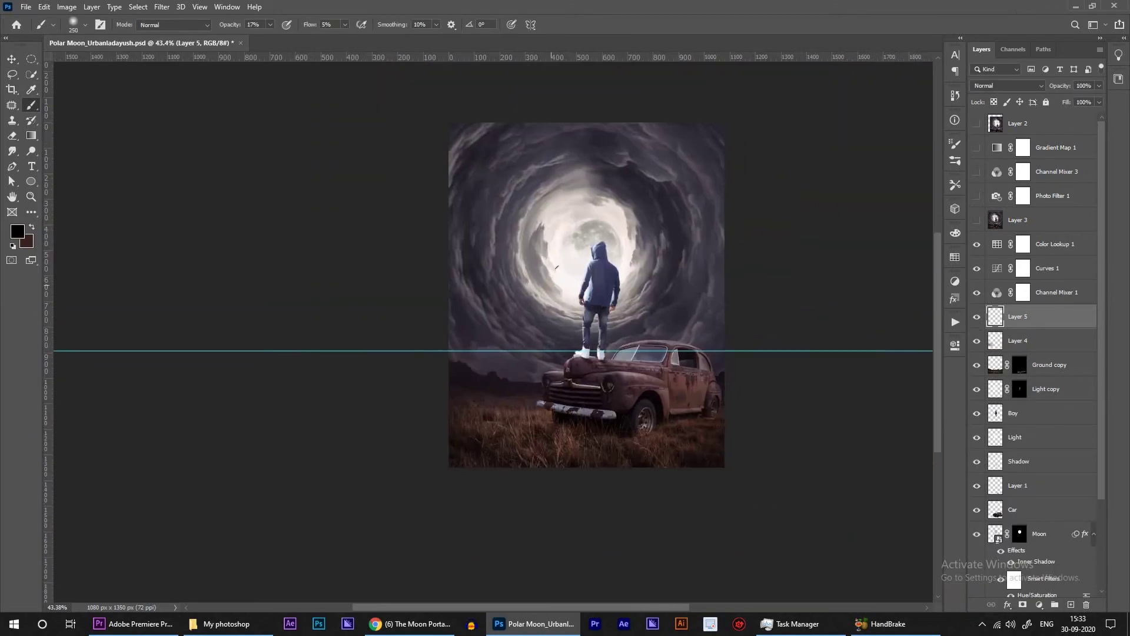
key("ctrl+shift+alt+e")
key("ctrl+shift+a")
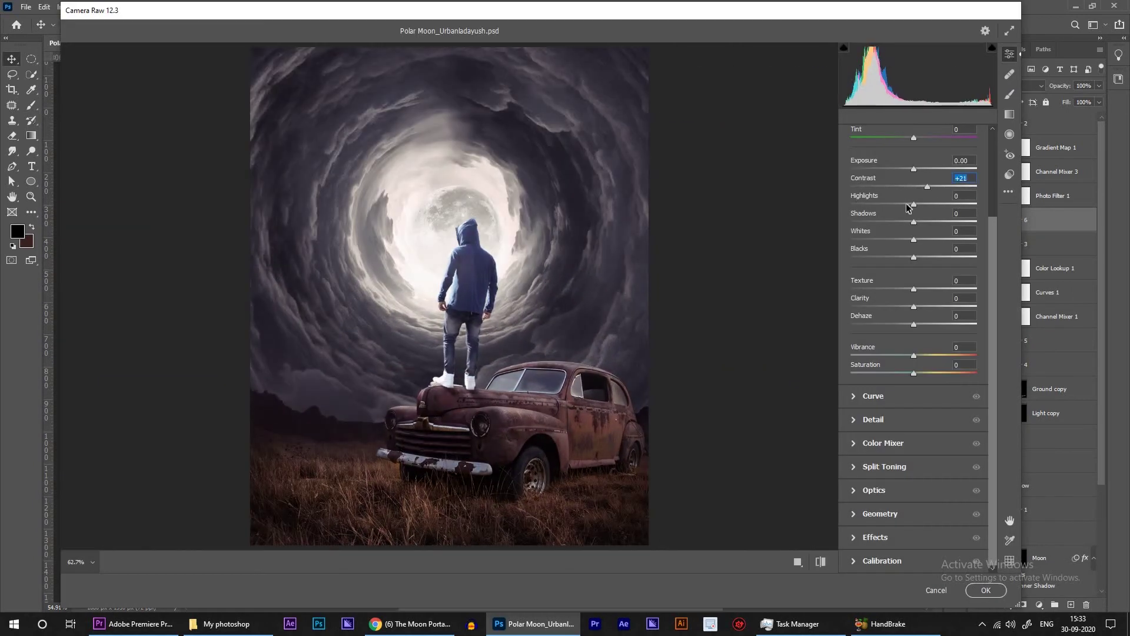
Set Camera Raw Highlights -24 and Shadows +24, adjust the Color Mixer, and apply
mouse_move(908, 204)
left_mouse_down()
mouse_move(899, 204)
mouse_move(929, 222)
left_mouse_up()
left_click_drag(913, 355, 981, 360)
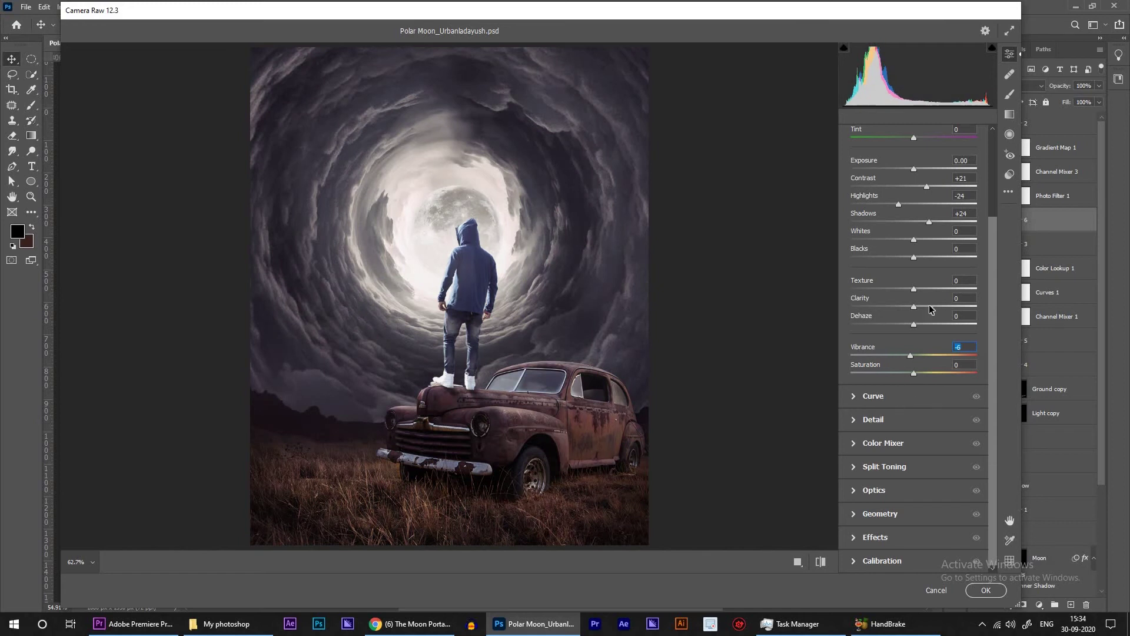
left_click(874, 396)
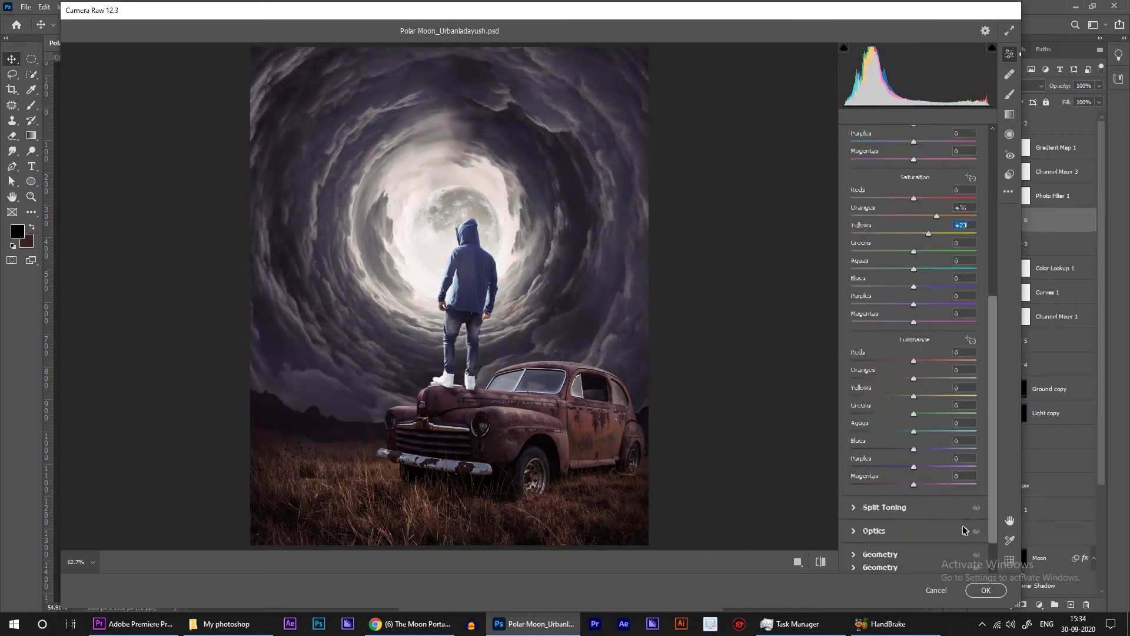
left_click(986, 590)
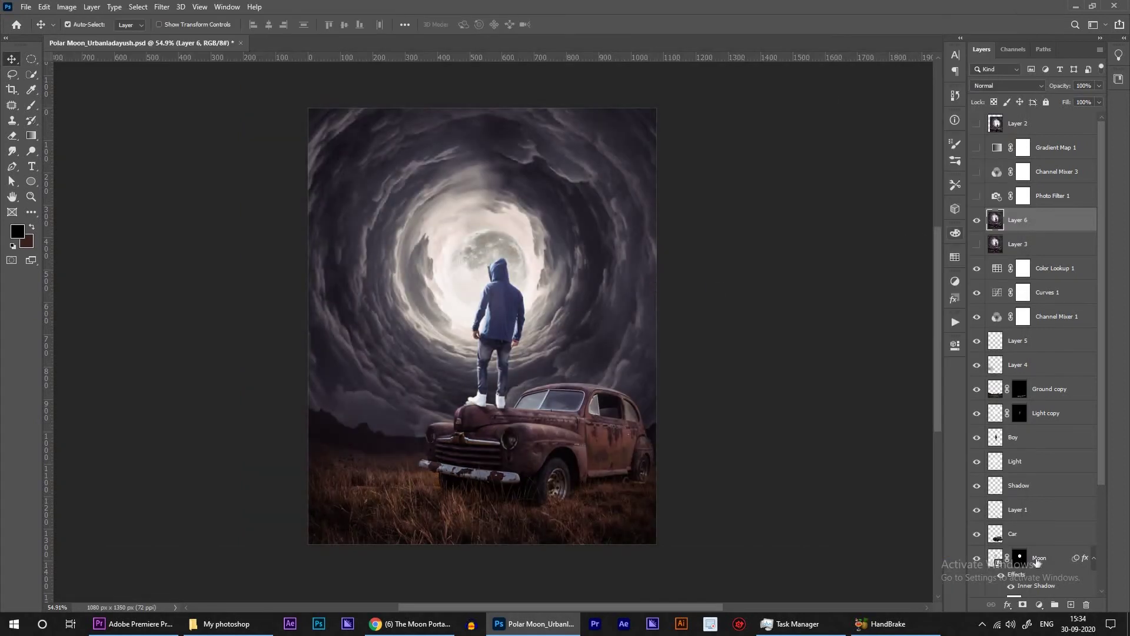